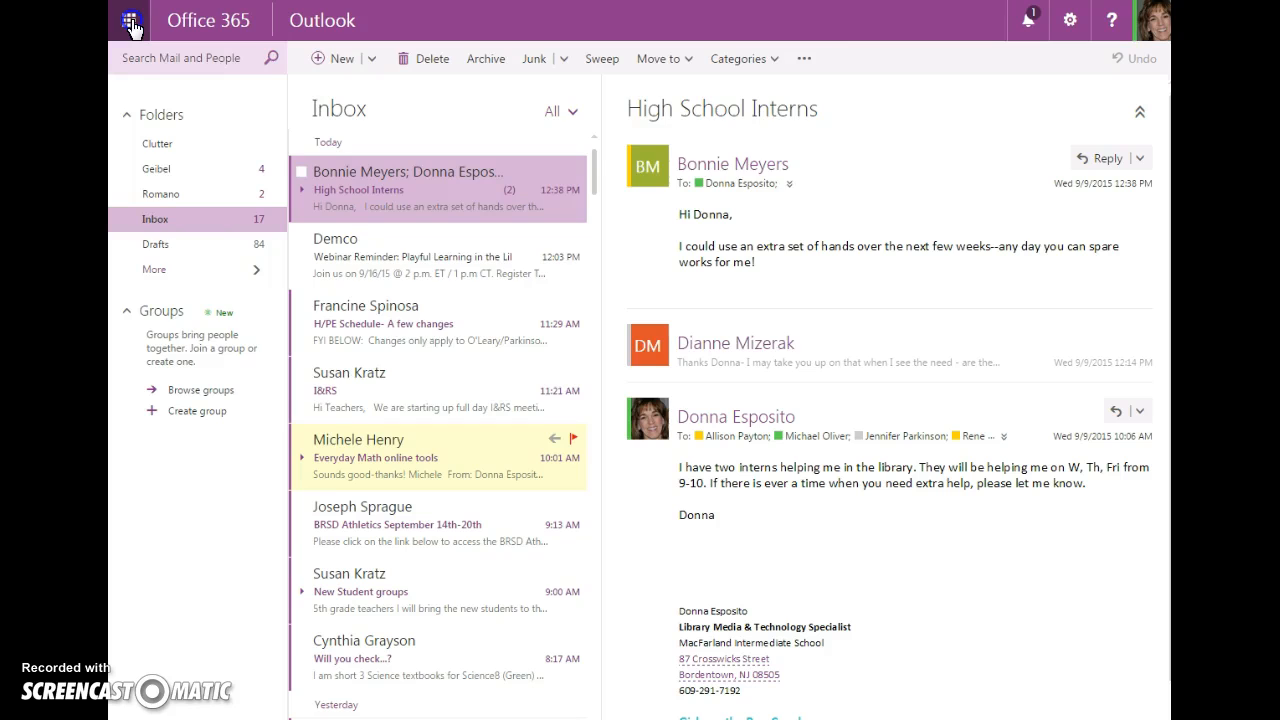
Switch to the People app and select My contacts so the Humanities list members show
click(373, 112)
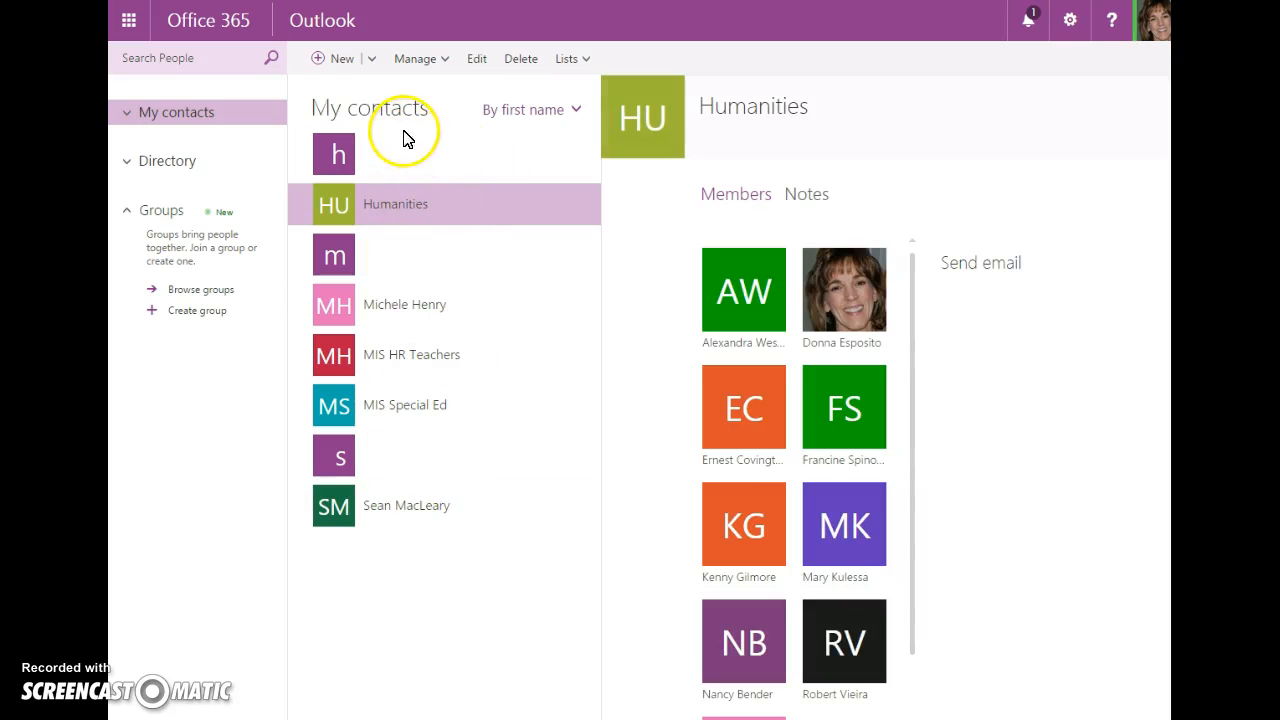
click(127, 114)
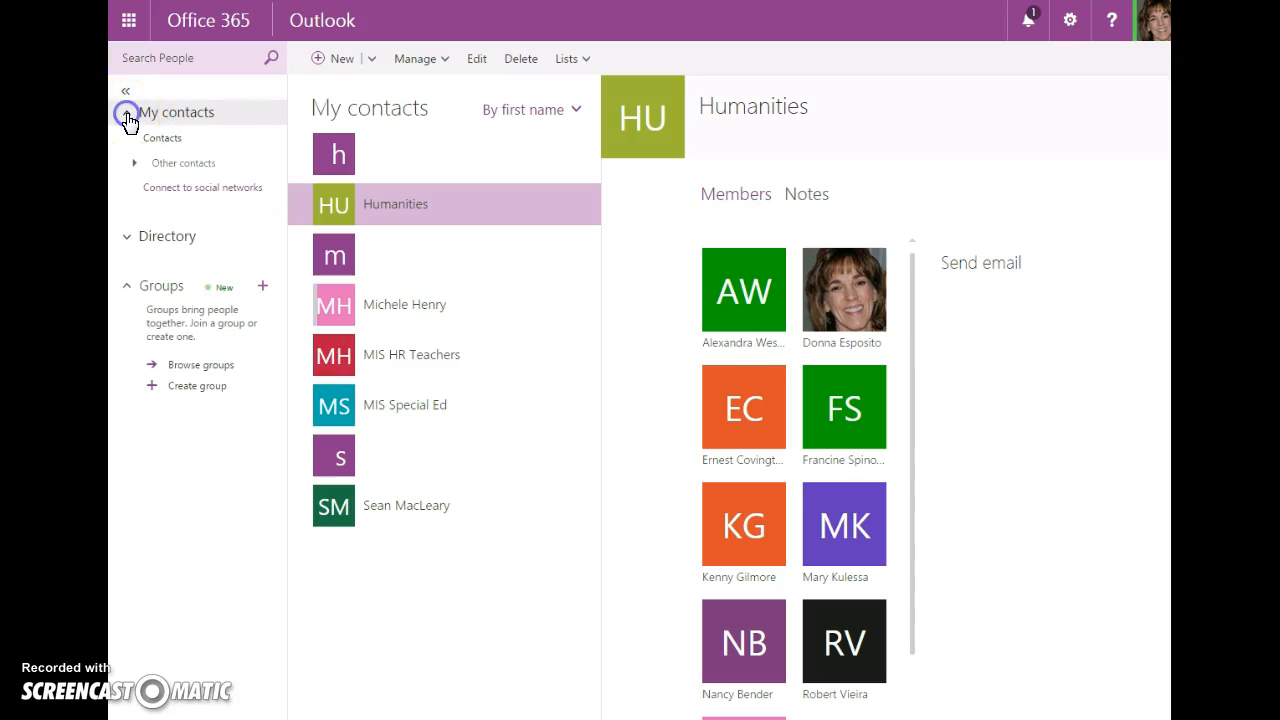
click(127, 114)
click(203, 115)
click(127, 114)
click(127, 114)
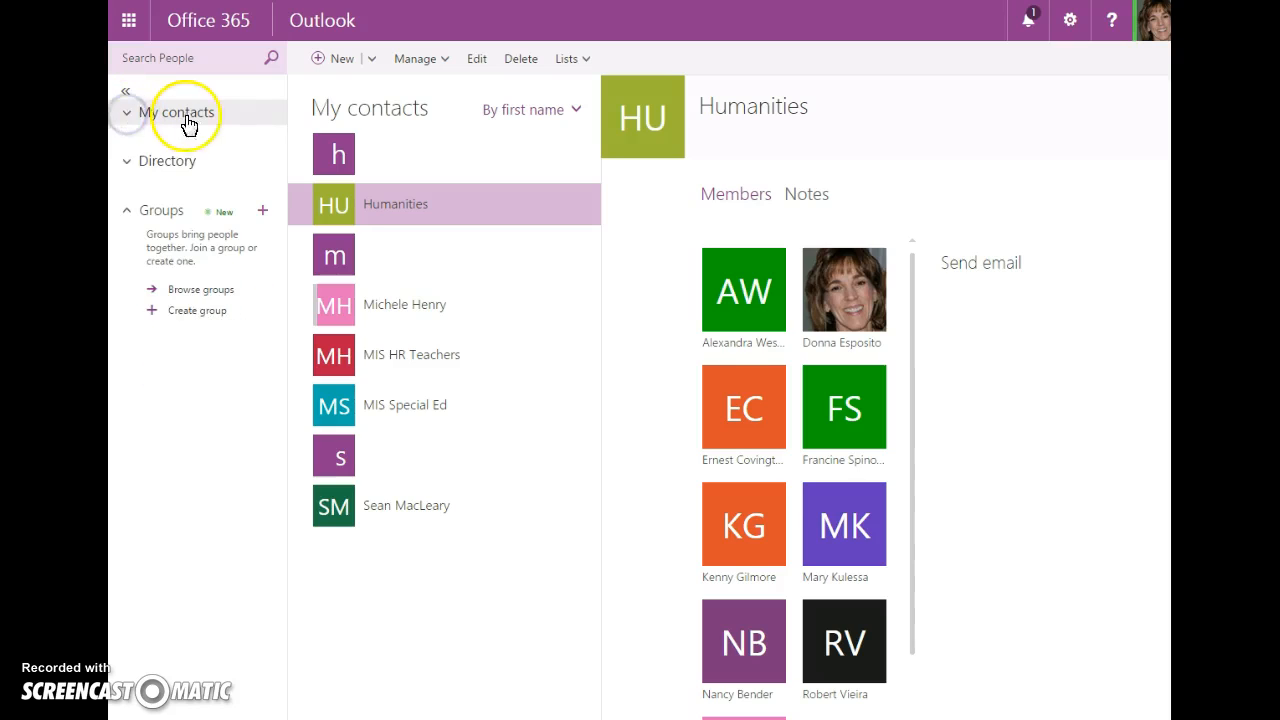
click(226, 114)
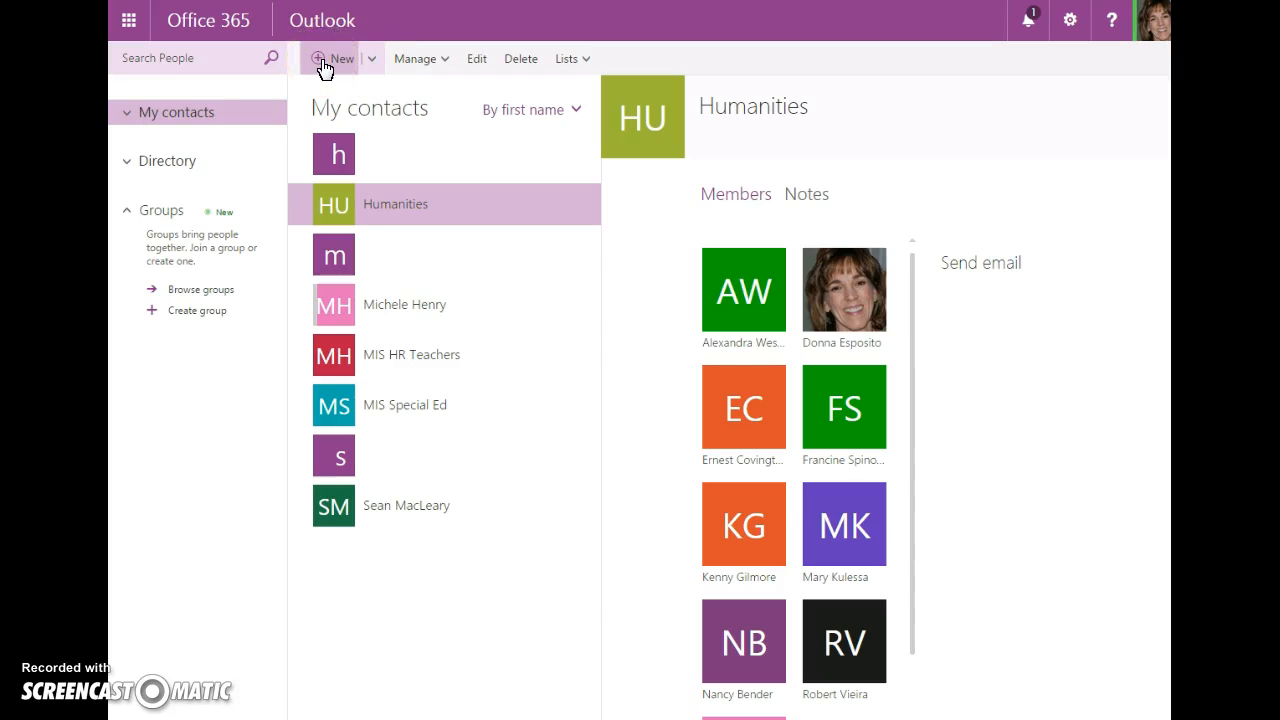
Start a new contact list named '5th Grade Teachers'
click(372, 60)
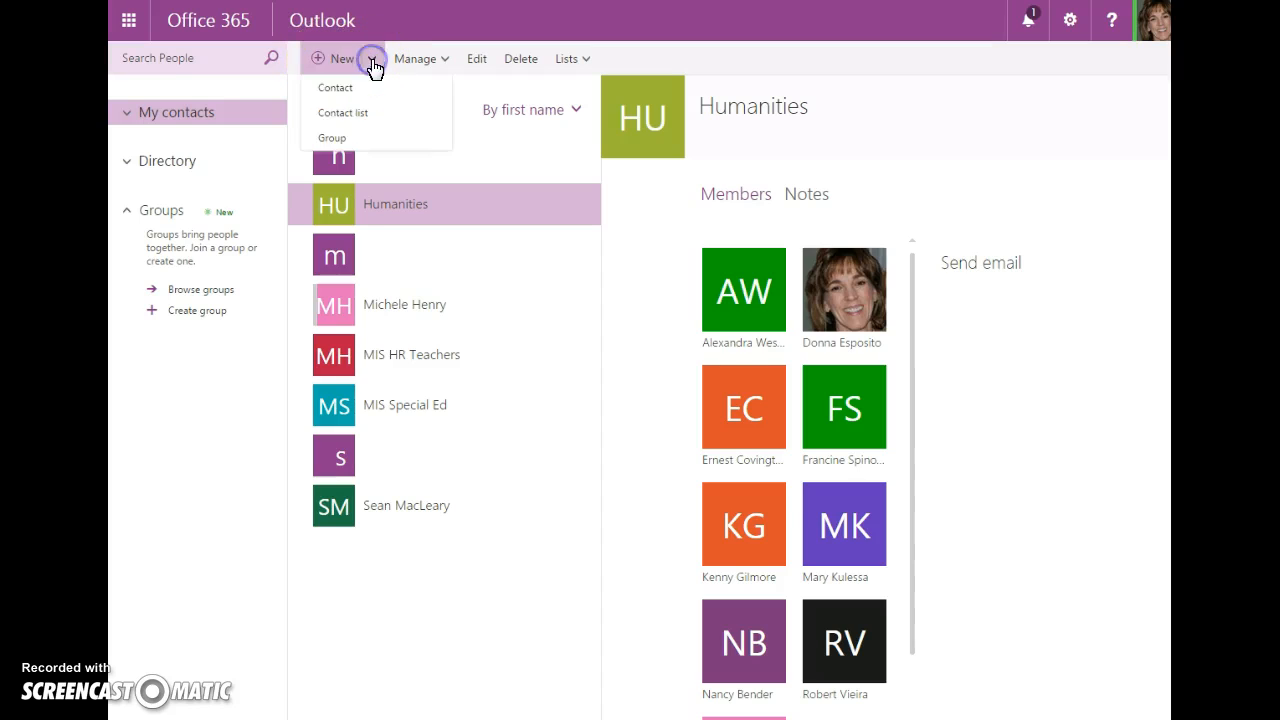
click(357, 113)
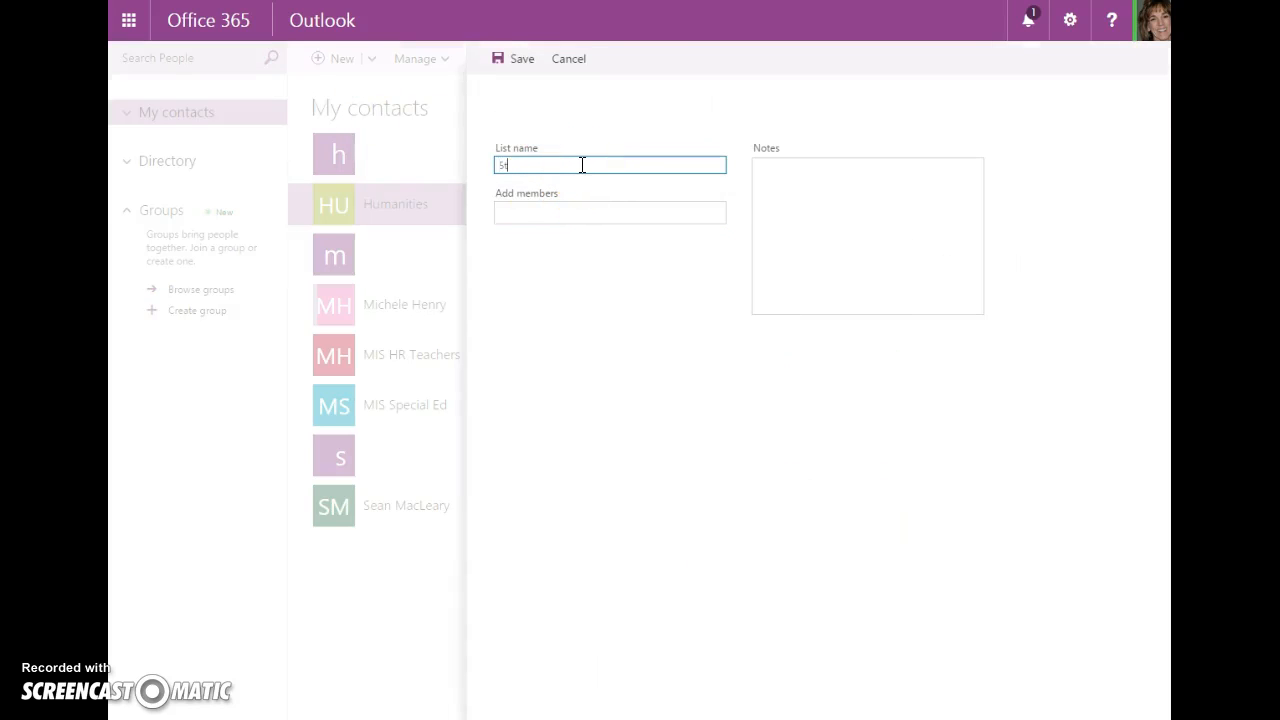
text(5th Grade Teachers)
click(570, 211)
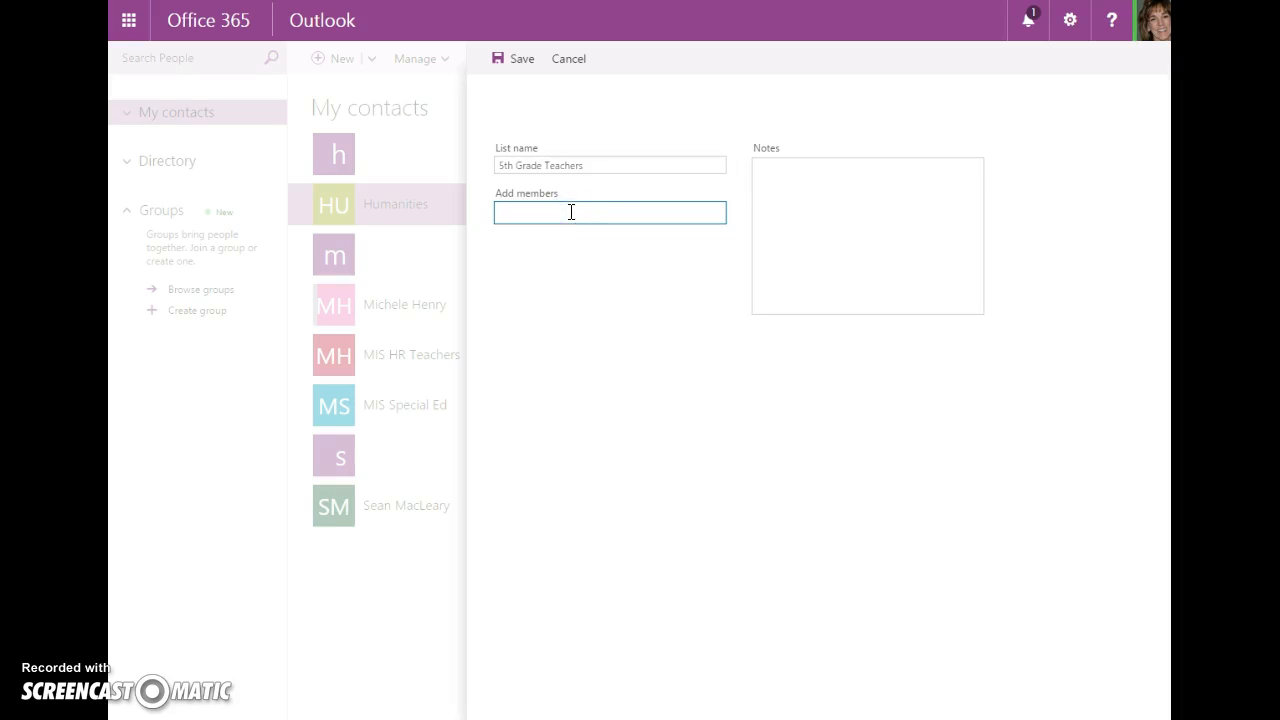
Add the first four teachers to the list from the name suggestions
text(a)
key(Return)
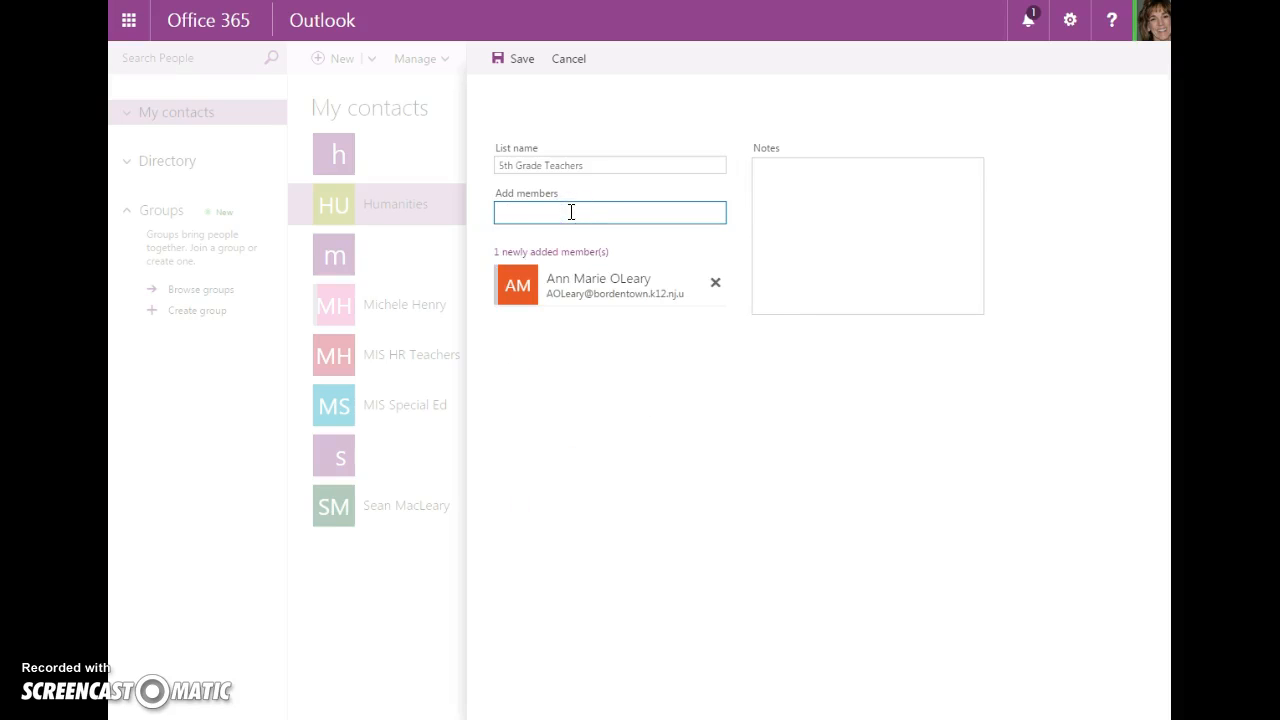
text(mi)
key(Return)
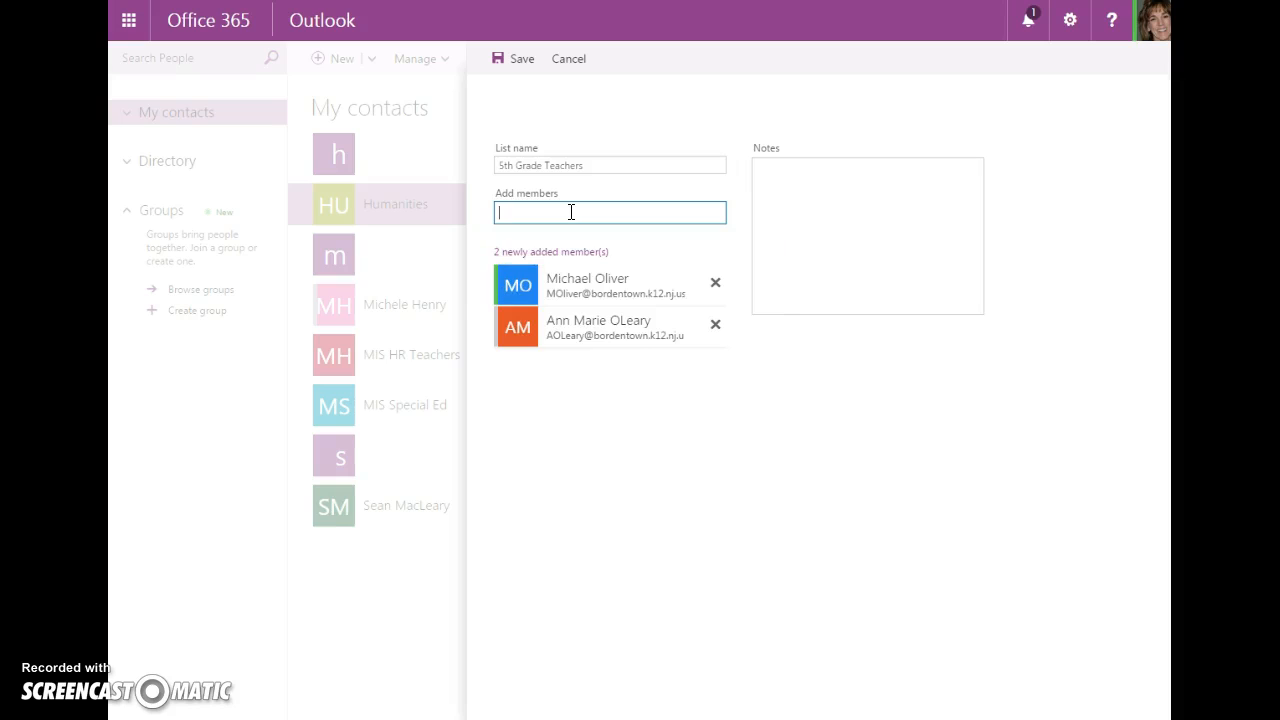
text(ca)
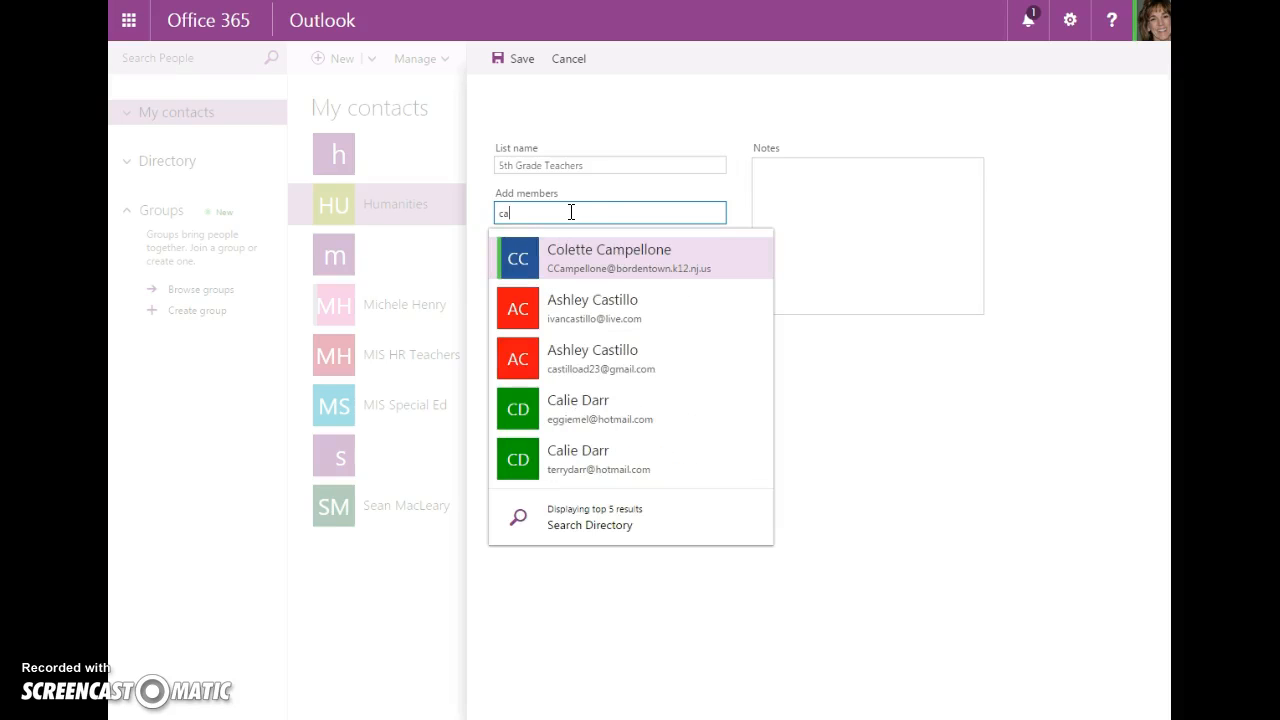
key(Return)
text(mey)
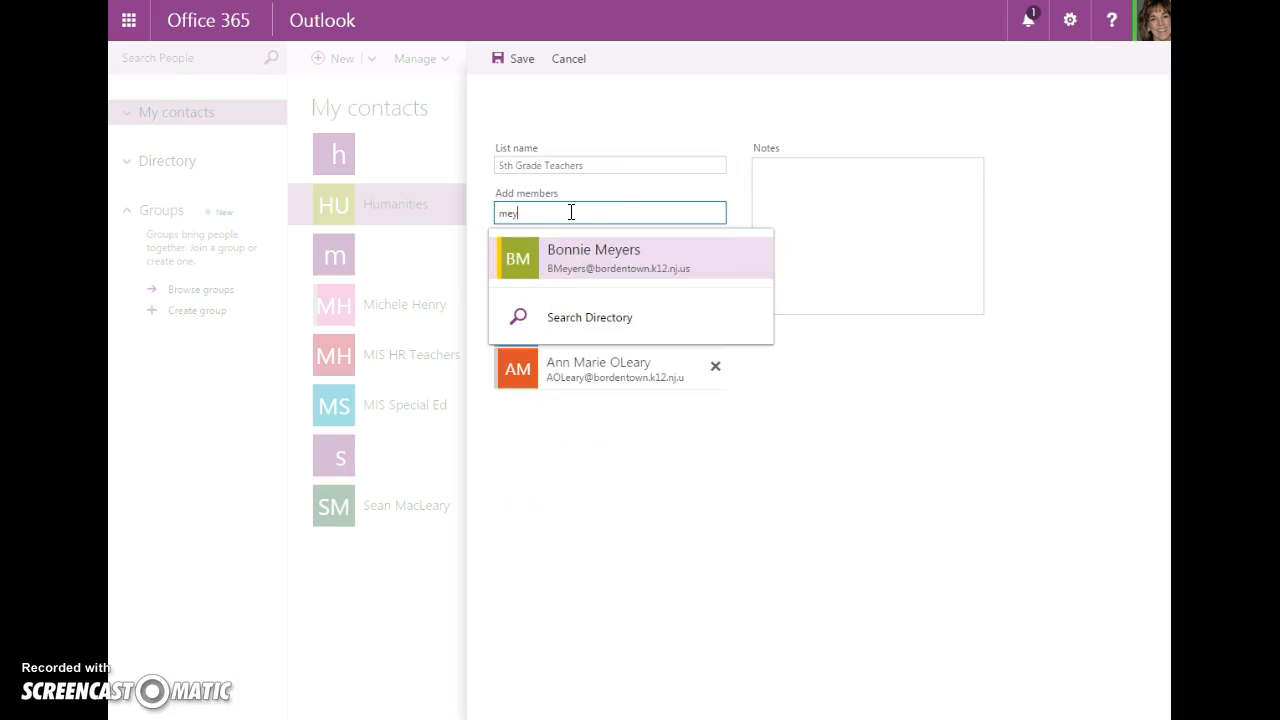
key(Return)
Add four more teachers, making eight members, and save the list
text(menn)
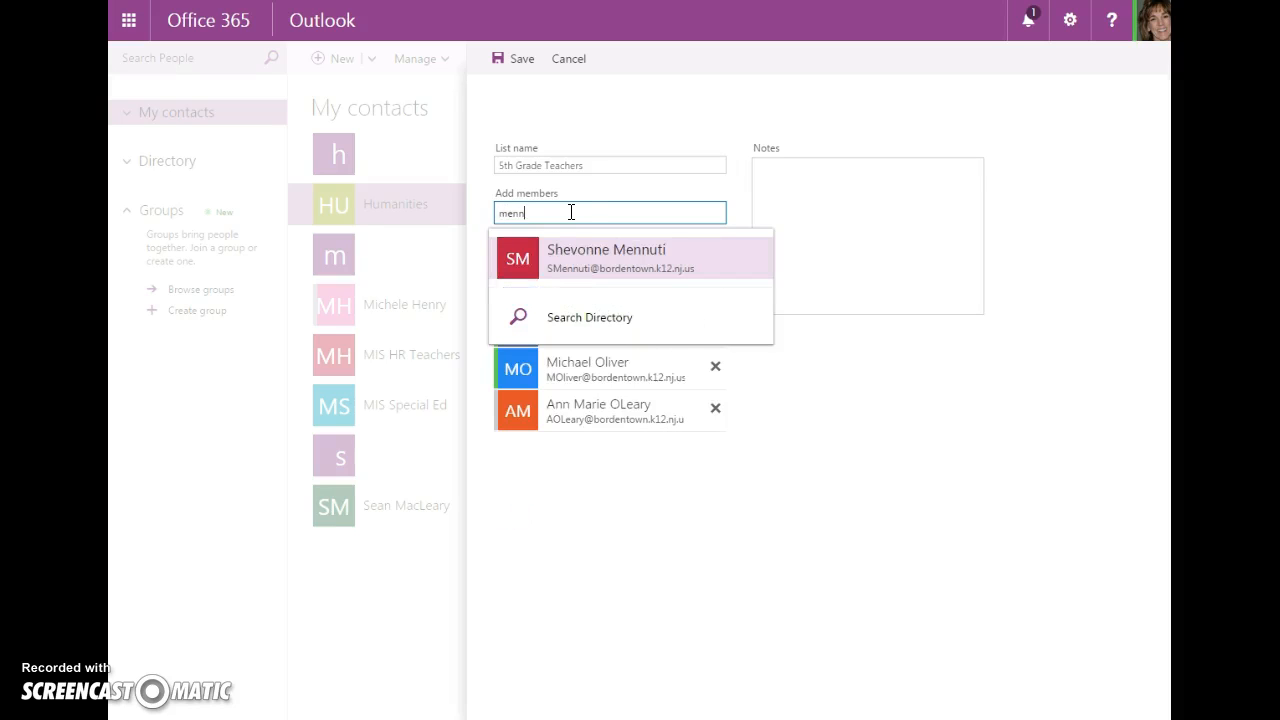
key(Return)
text(re)
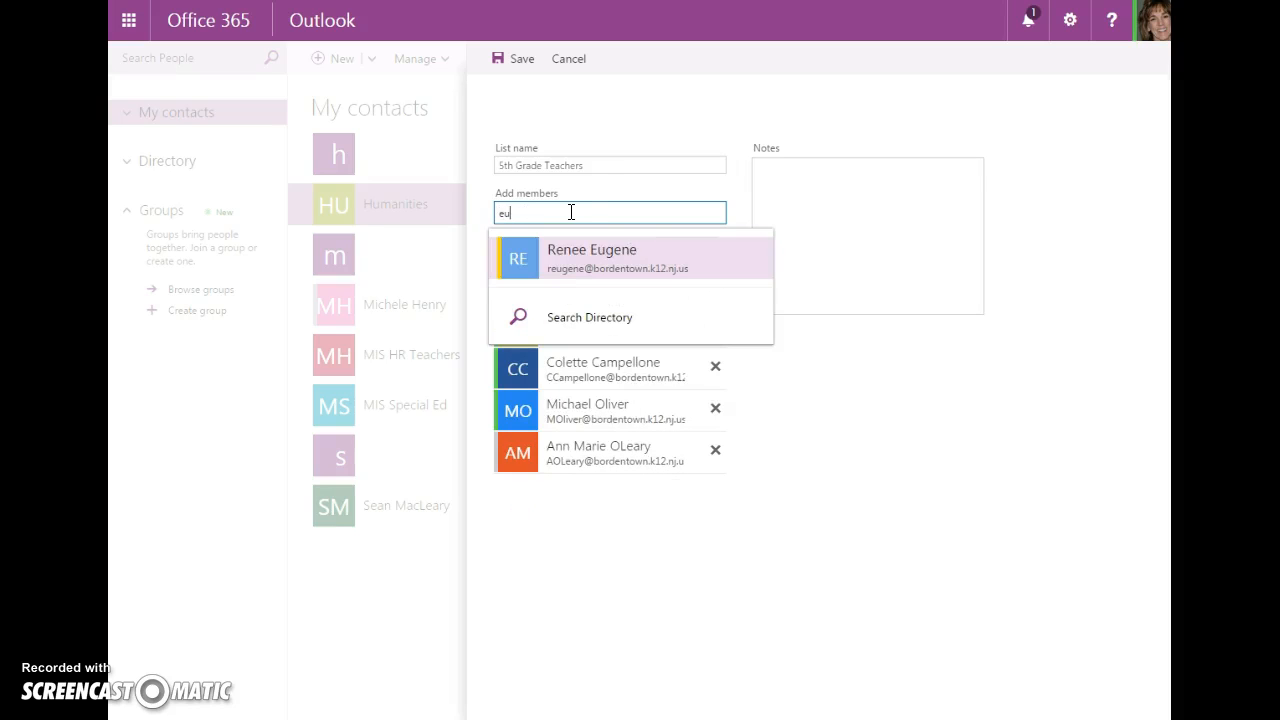
key(Return)
text(sco)
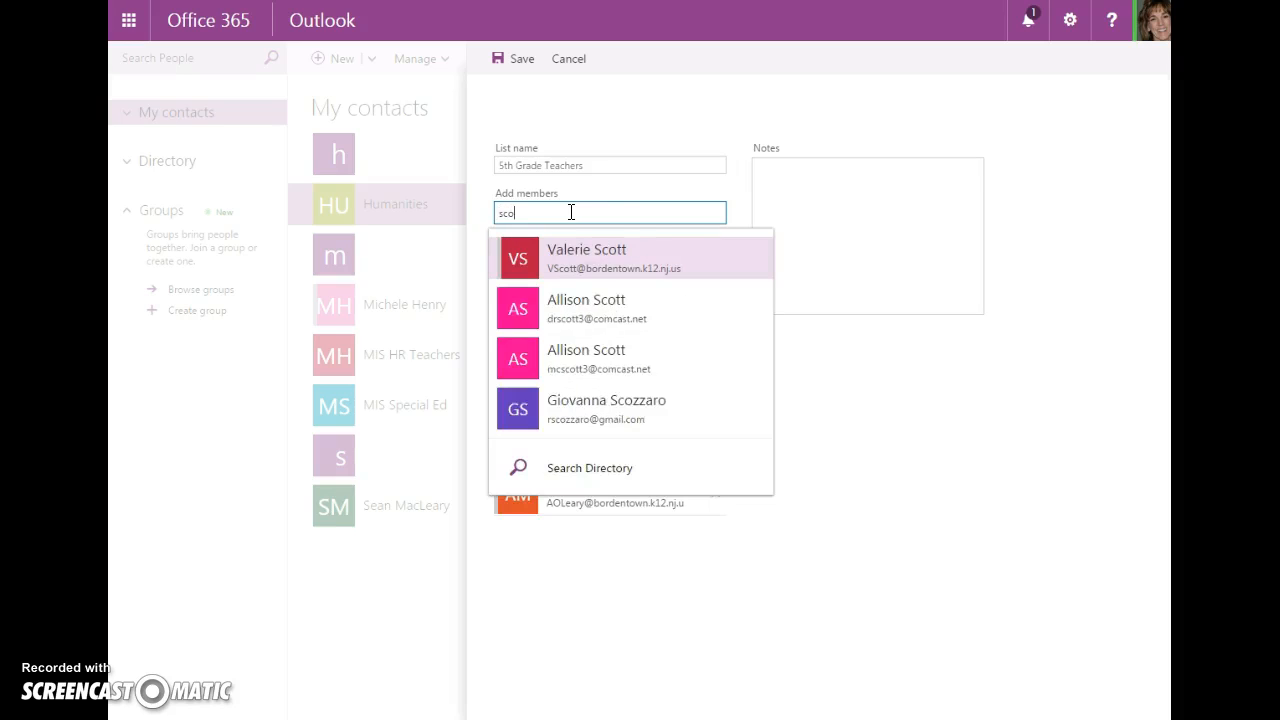
key(Return)
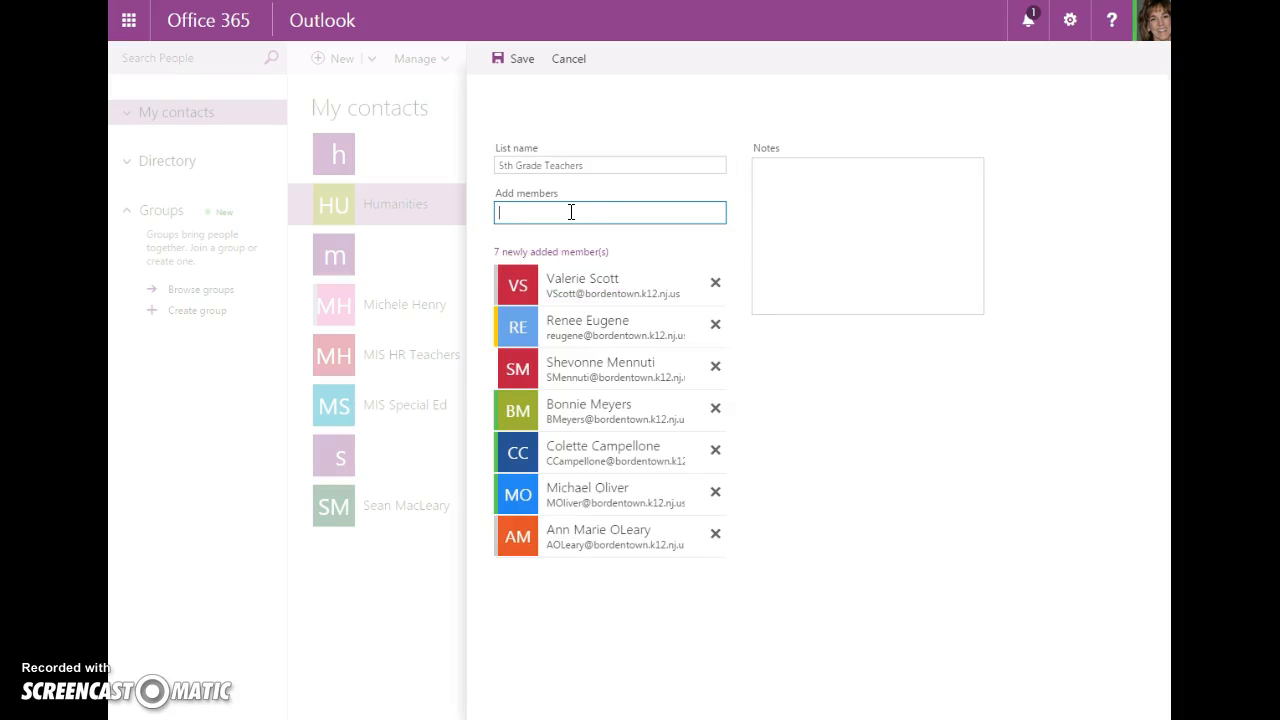
text(jp)
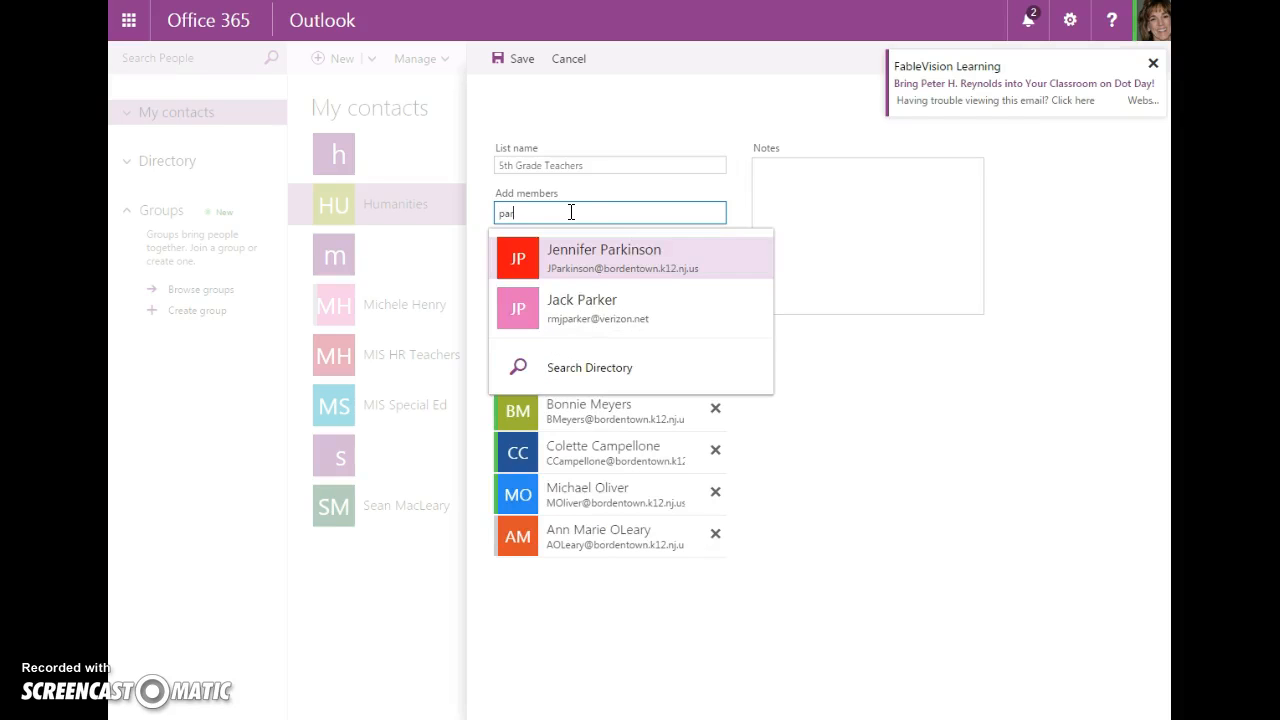
key(Return)
click(563, 210)
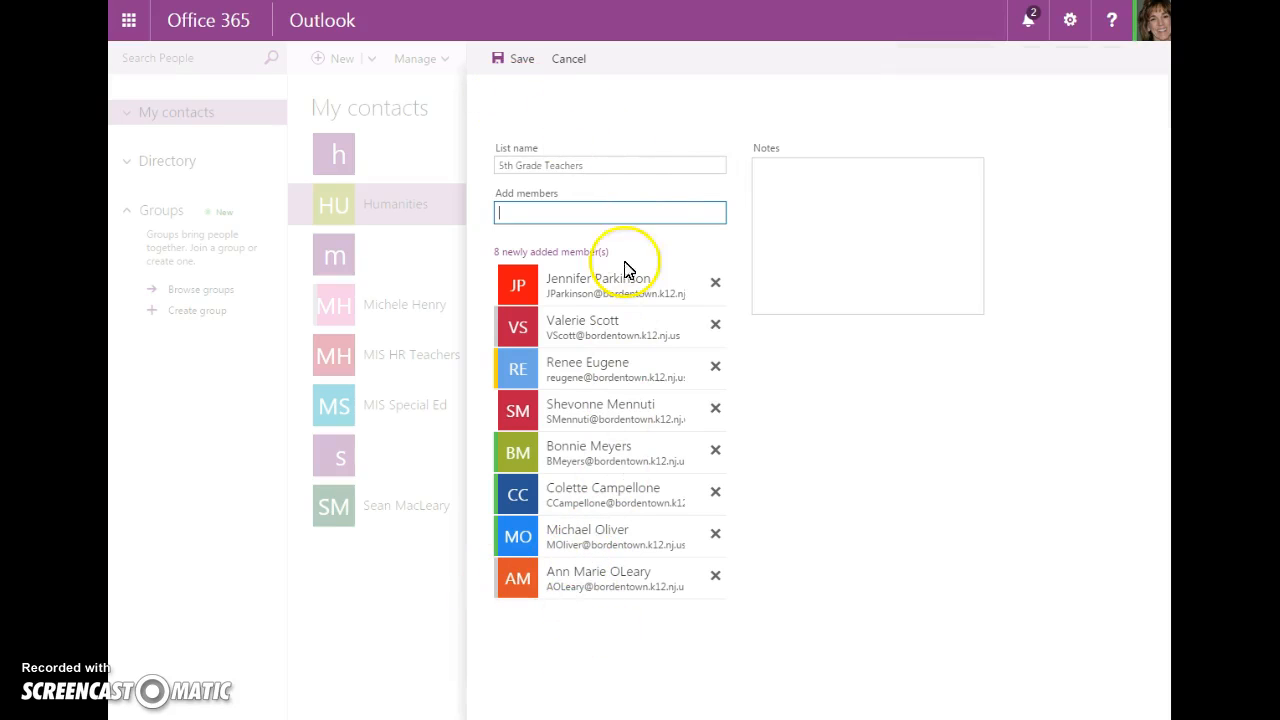
click(517, 63)
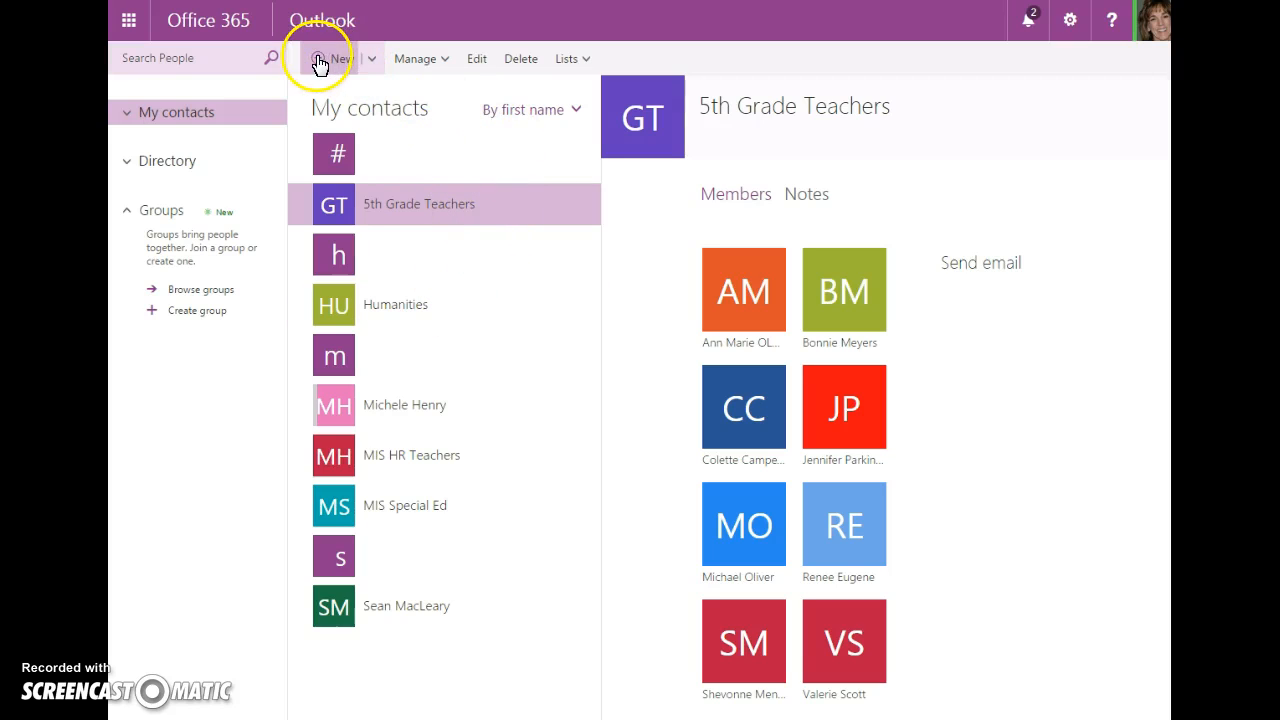
Create a new contact with first name, last name, e-mail address and display name
click(373, 62)
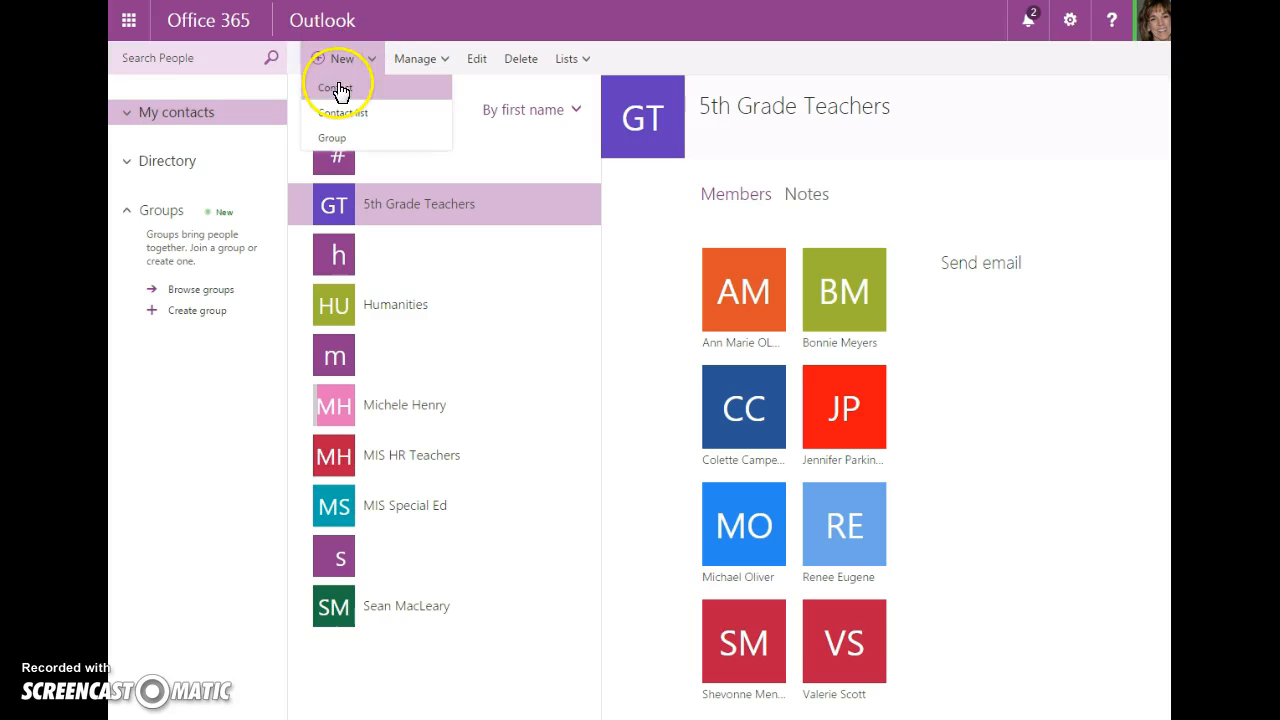
click(318, 60)
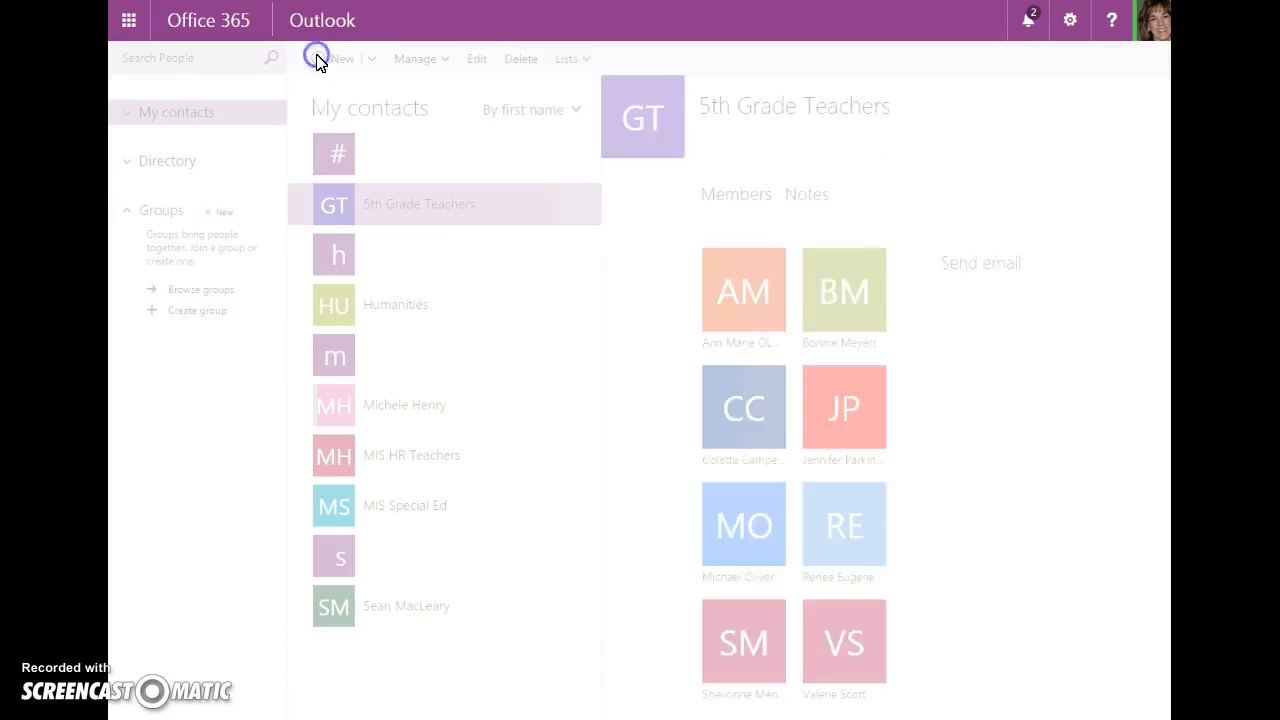
click(584, 202)
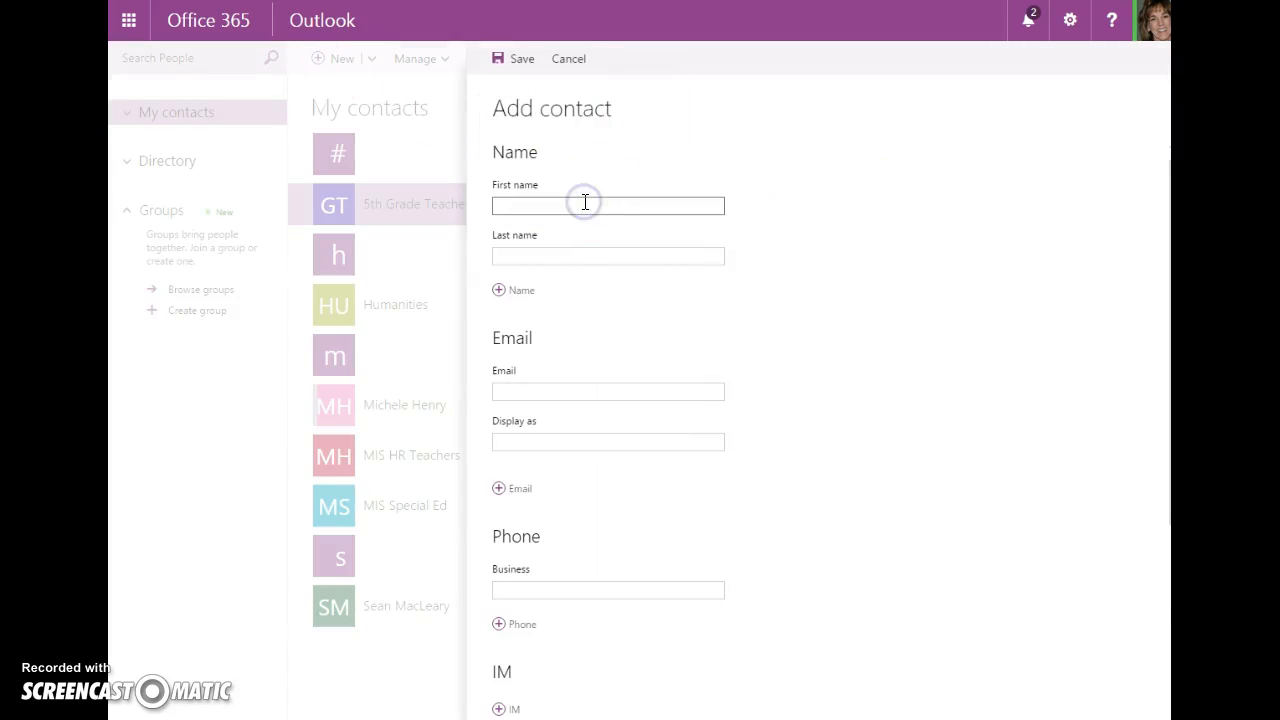
key(Tab)
key(Tab)
key(Tab)
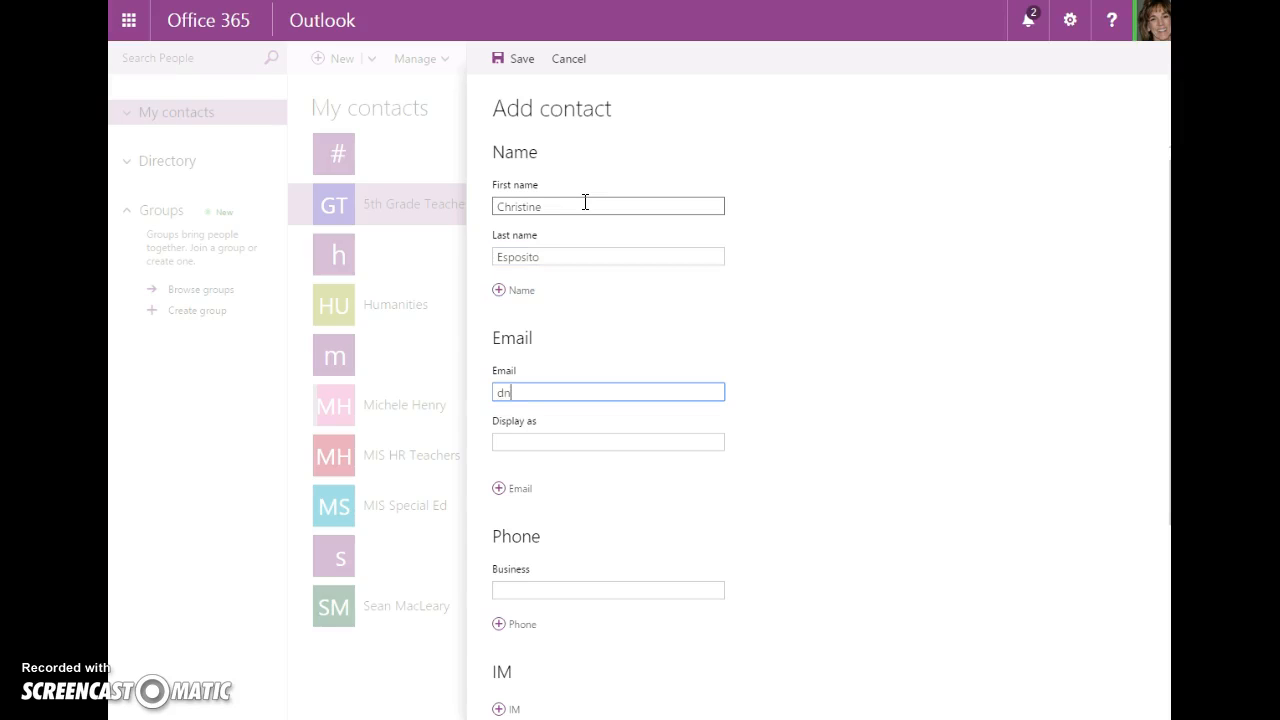
key(Tab)
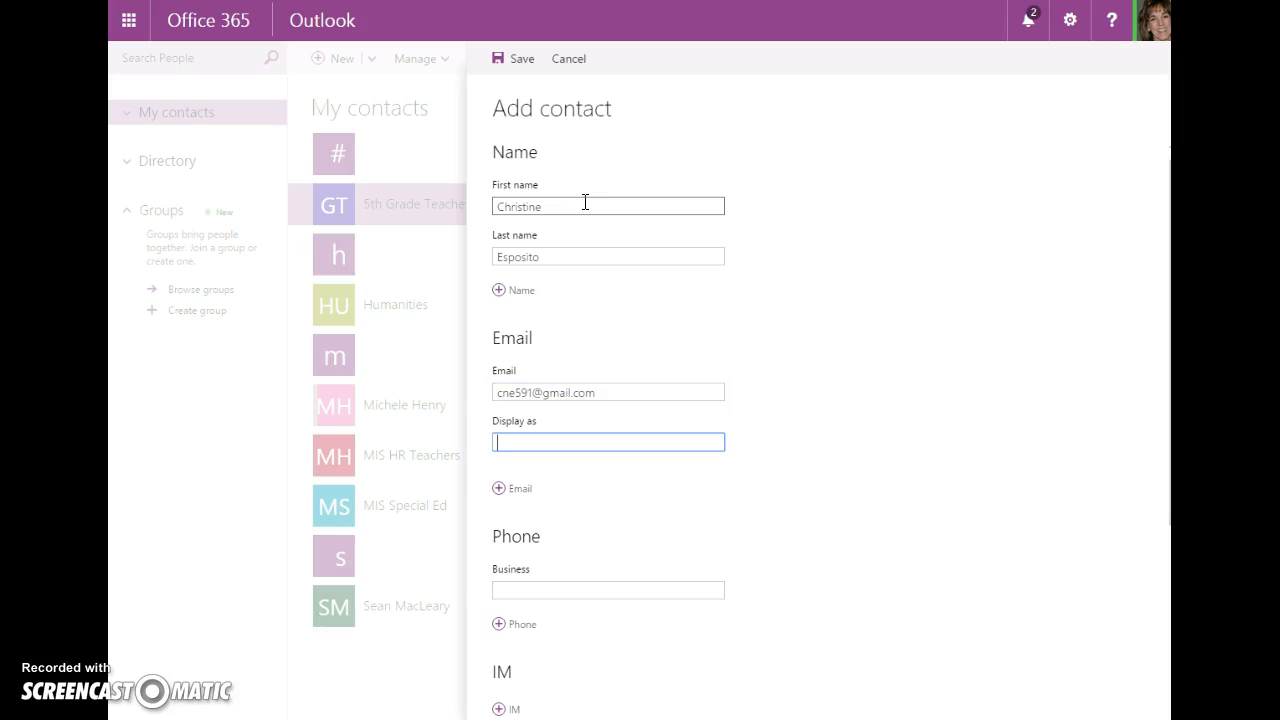
text(C. Esposito)
Give the contact a mobile phone number and save it
click(498, 625)
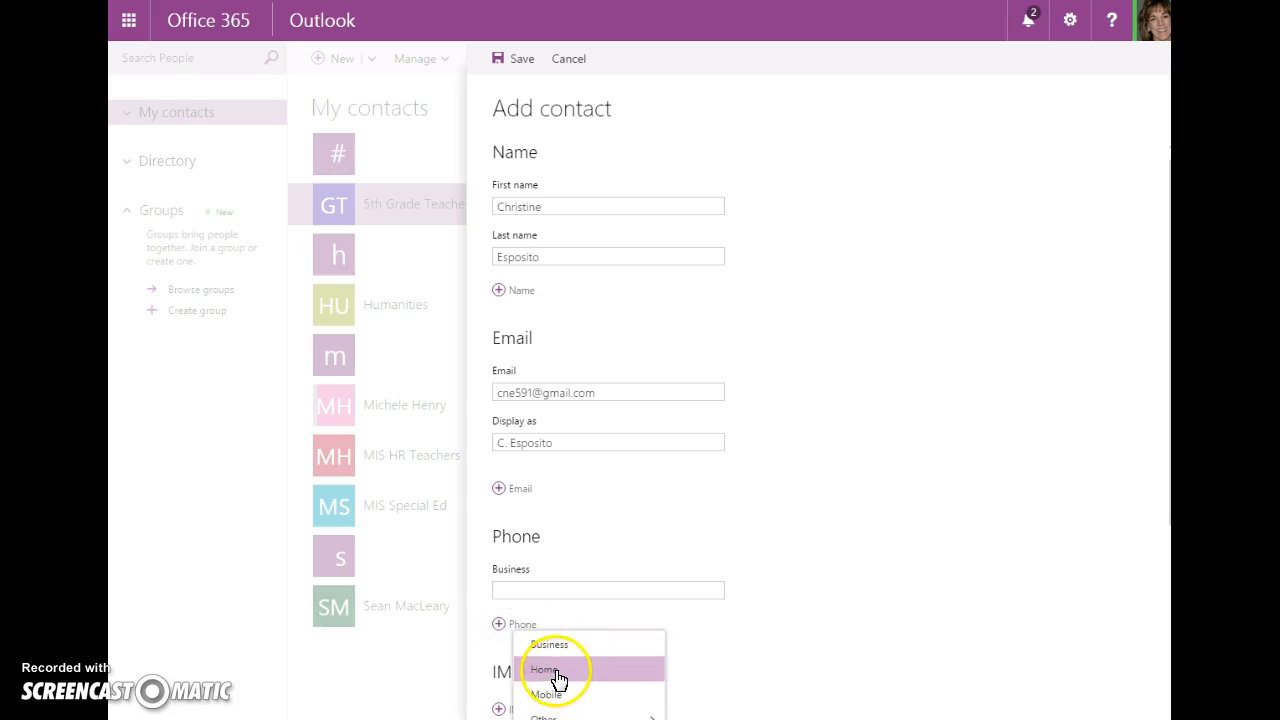
click(557, 695)
click(551, 640)
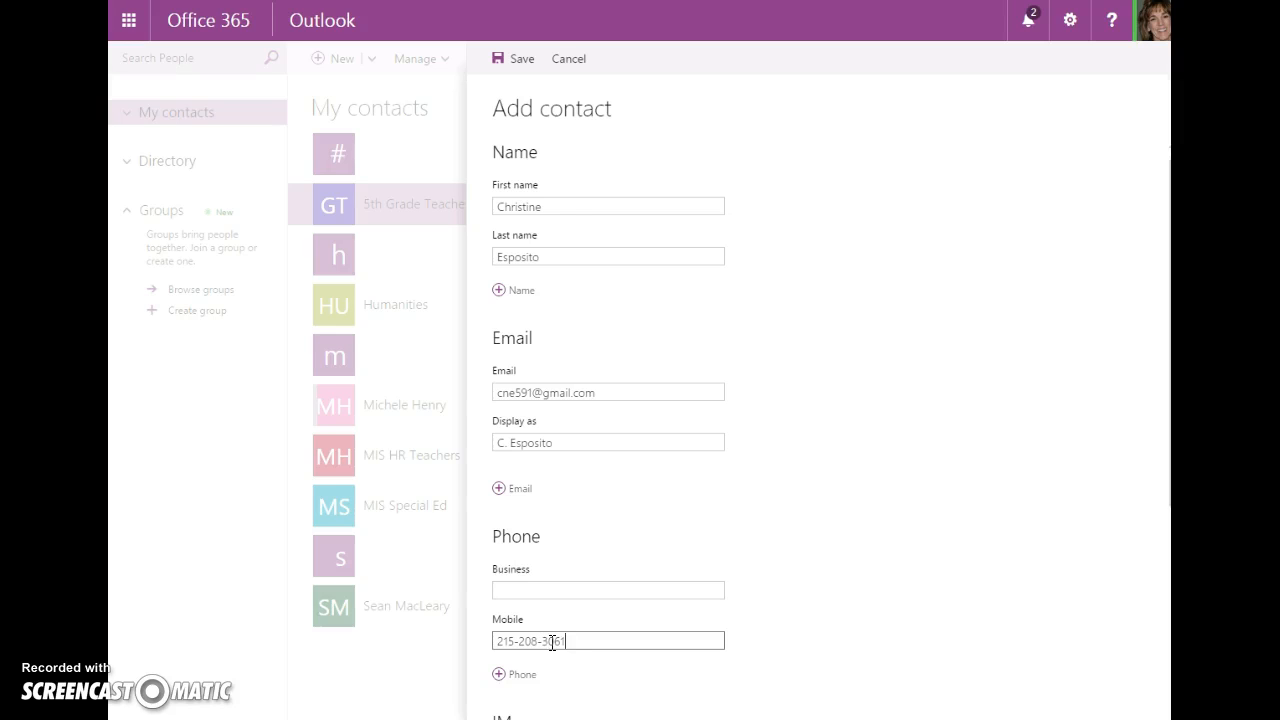
click(518, 62)
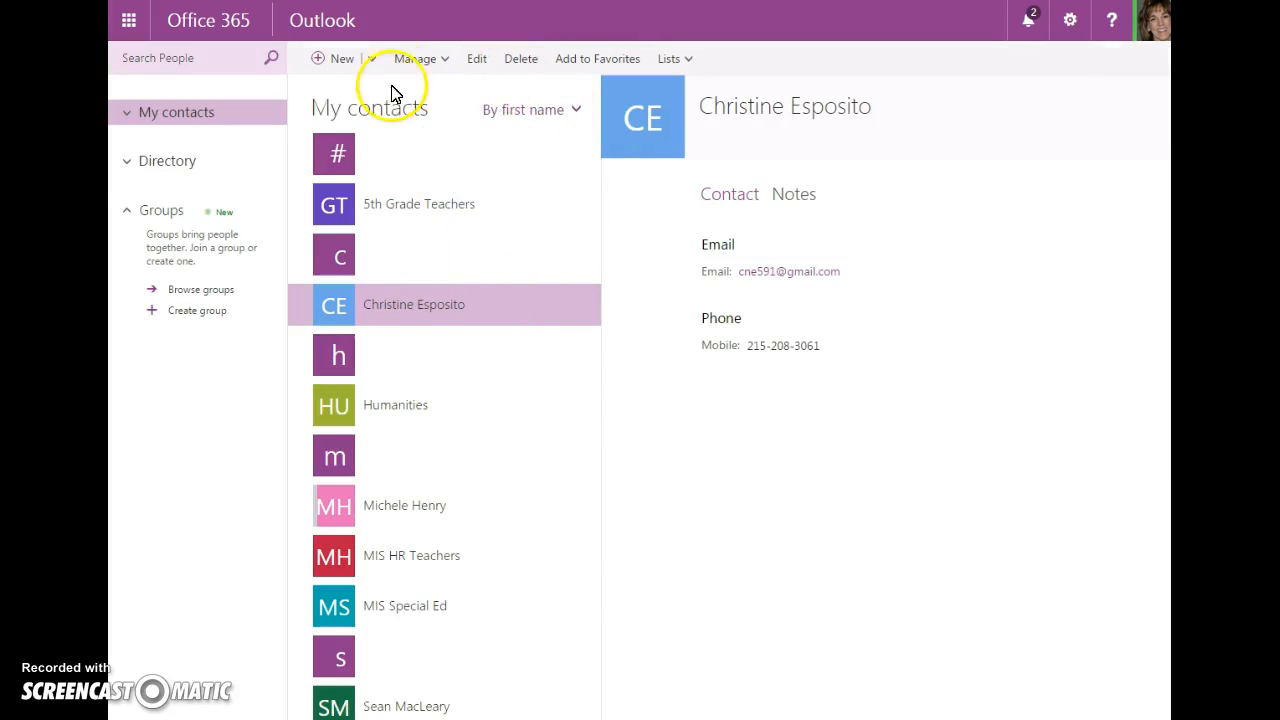
Fill in a second new contact's first name, last name, e-mail address and display name
click(316, 60)
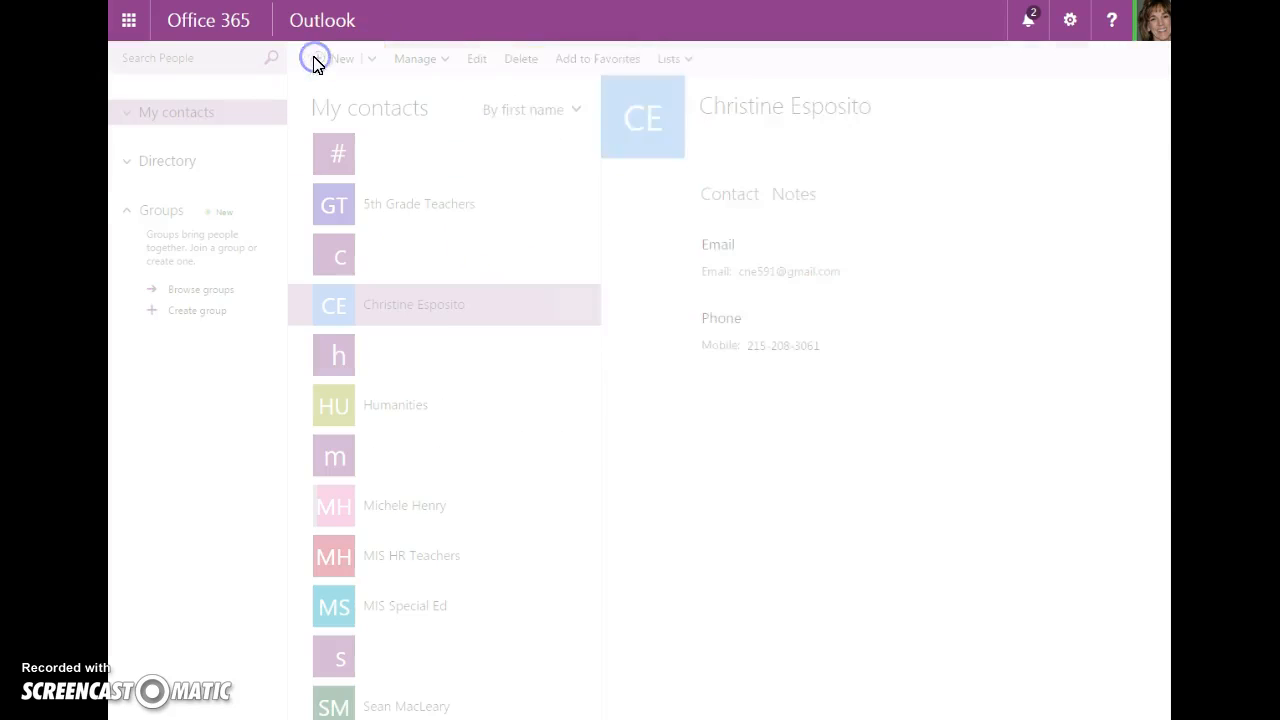
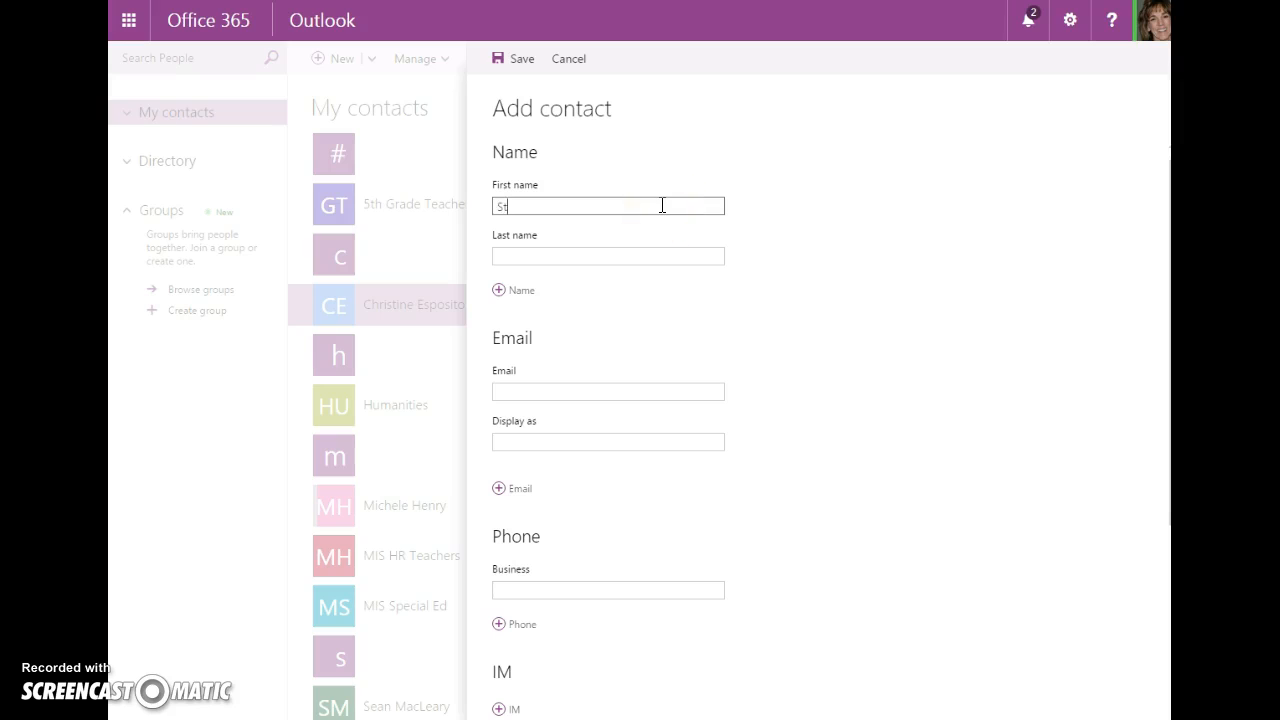
key(Tab)
key(Tab)
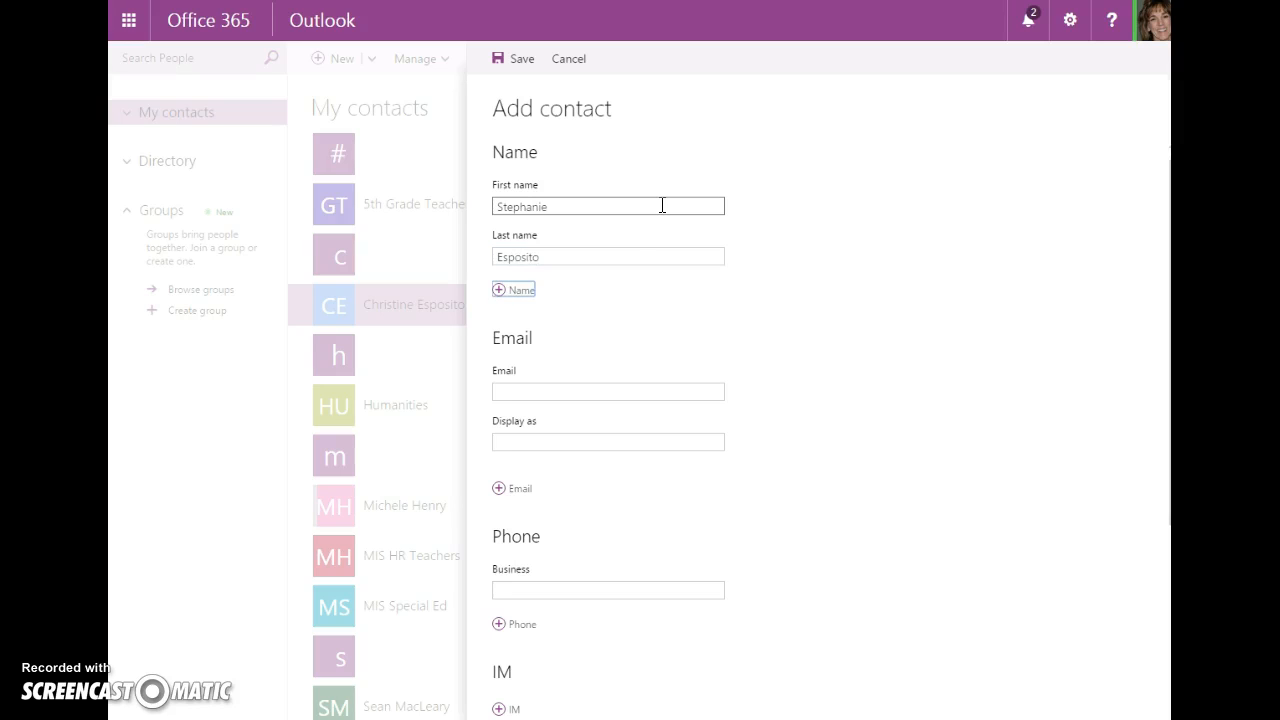
click(610, 385)
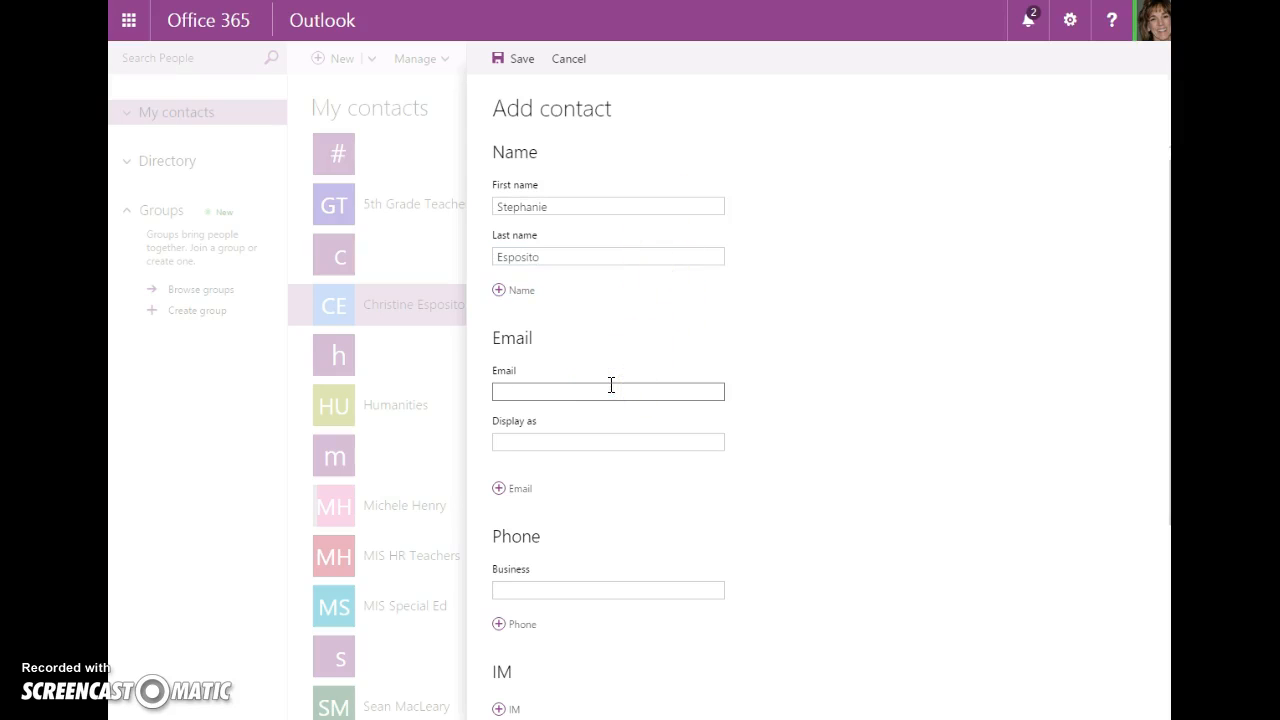
key(Tab)
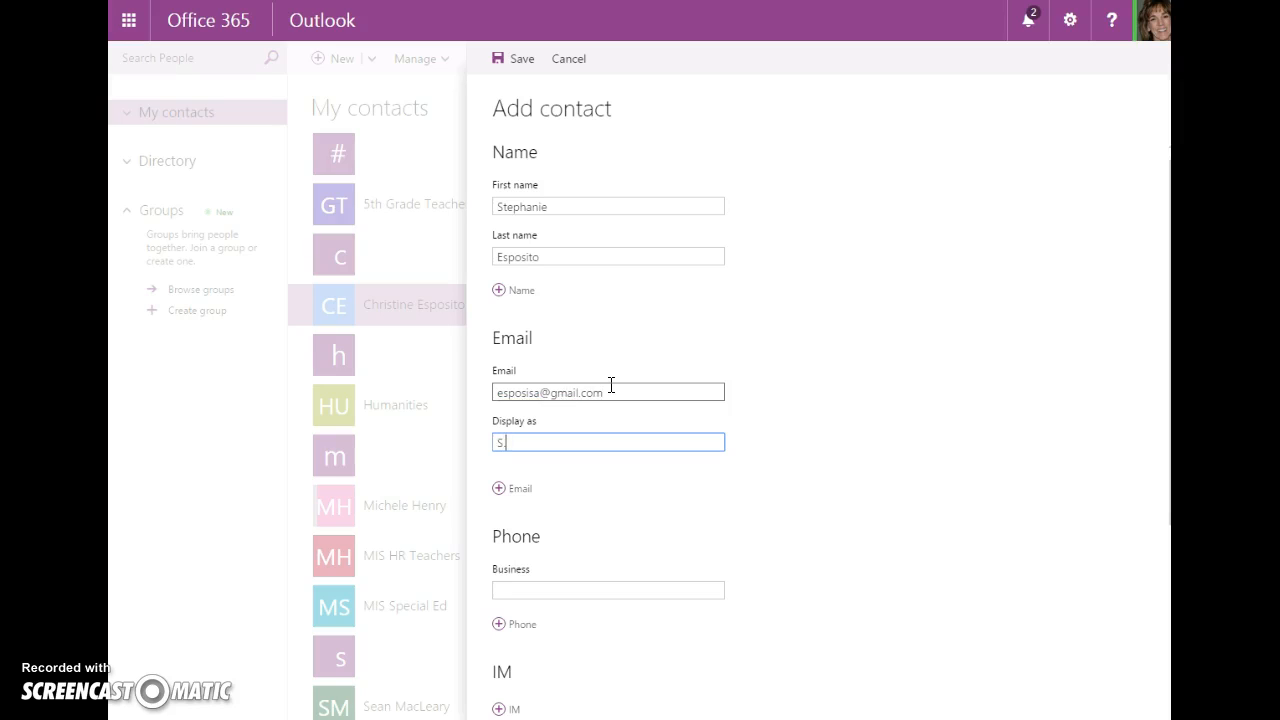
text(S. Esposito)
Add the contact's mobile phone number and save the contact
click(501, 625)
click(551, 694)
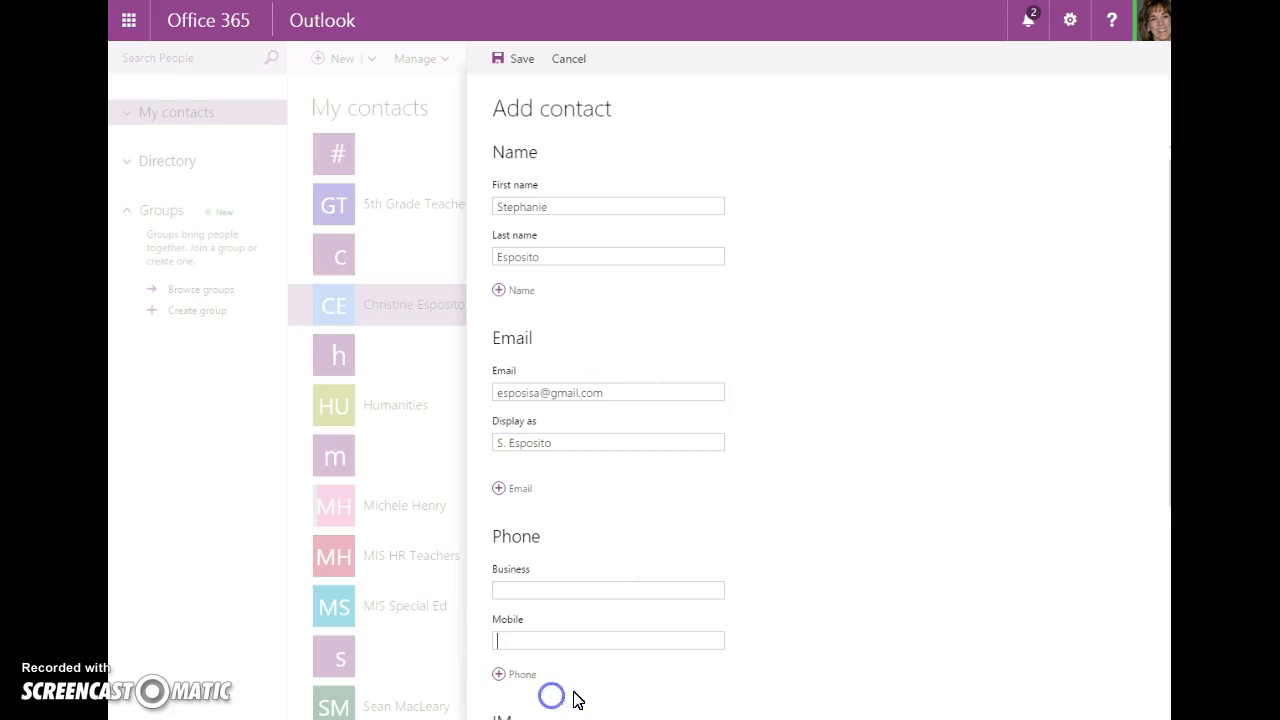
click(610, 636)
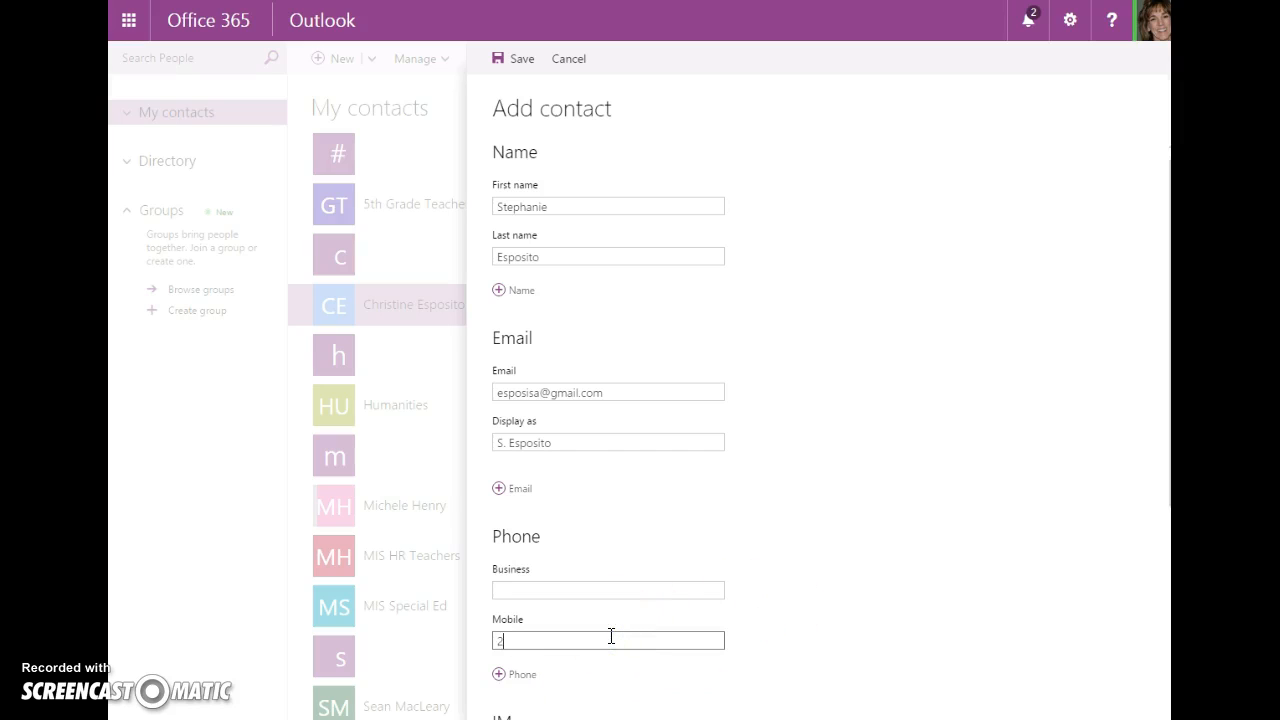
click(518, 62)
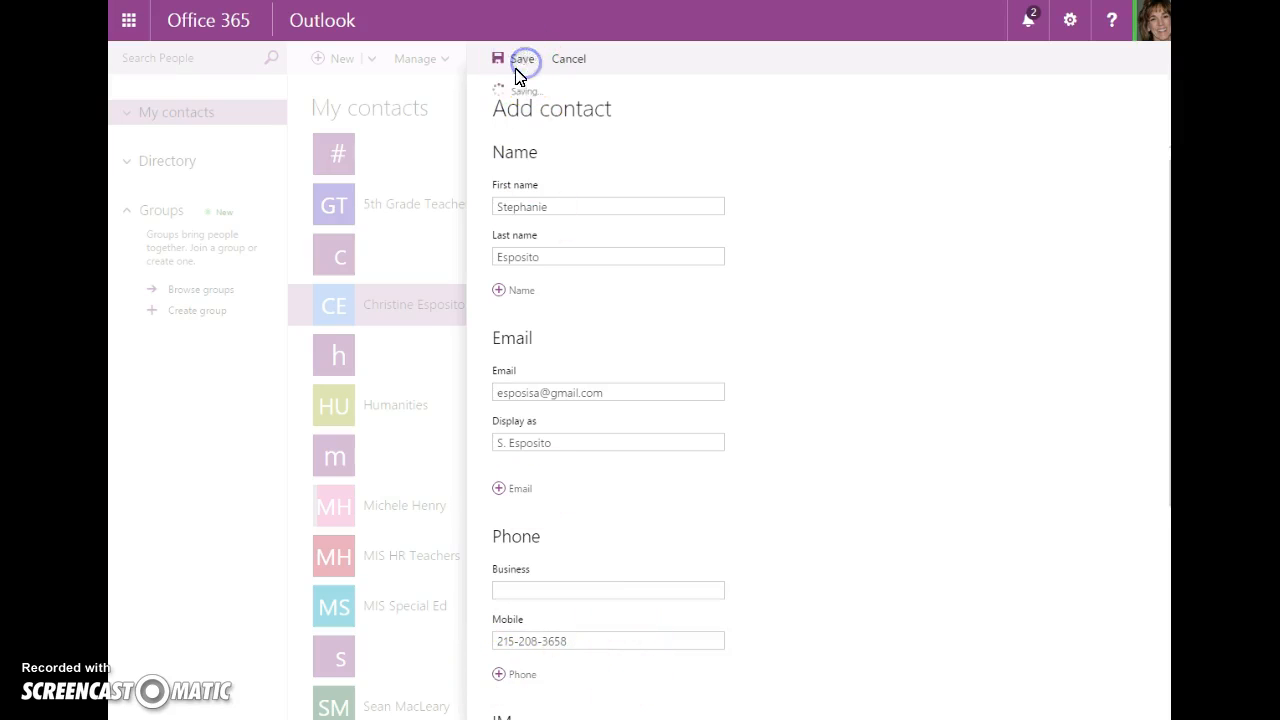
drag(593, 255, 594, 191)
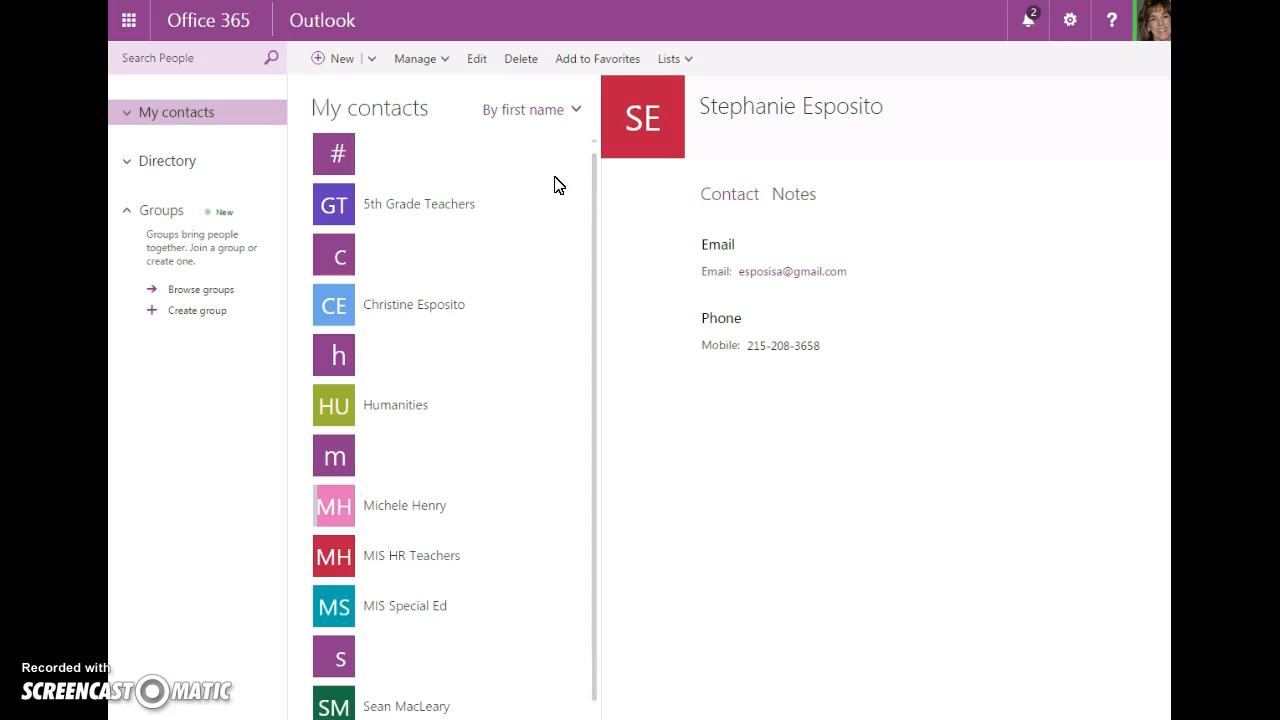
Create a 'Family' contact list with the two newly saved contacts as members and save it
click(374, 60)
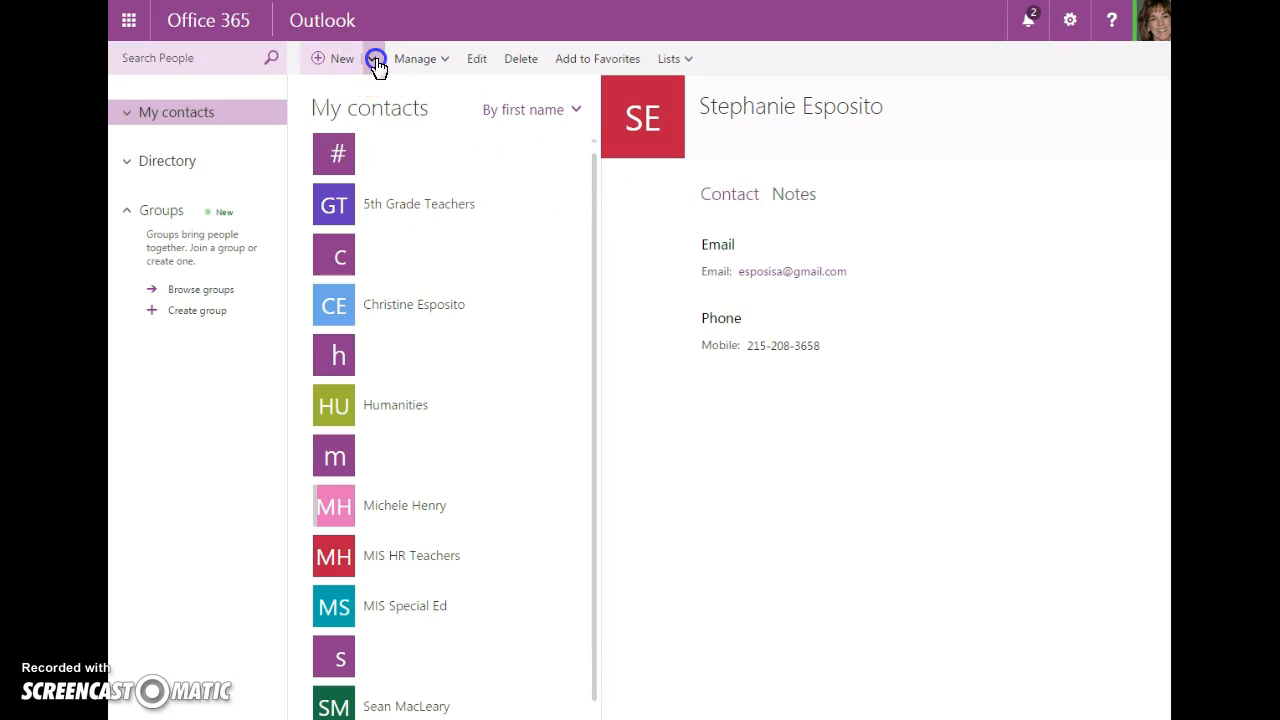
click(366, 111)
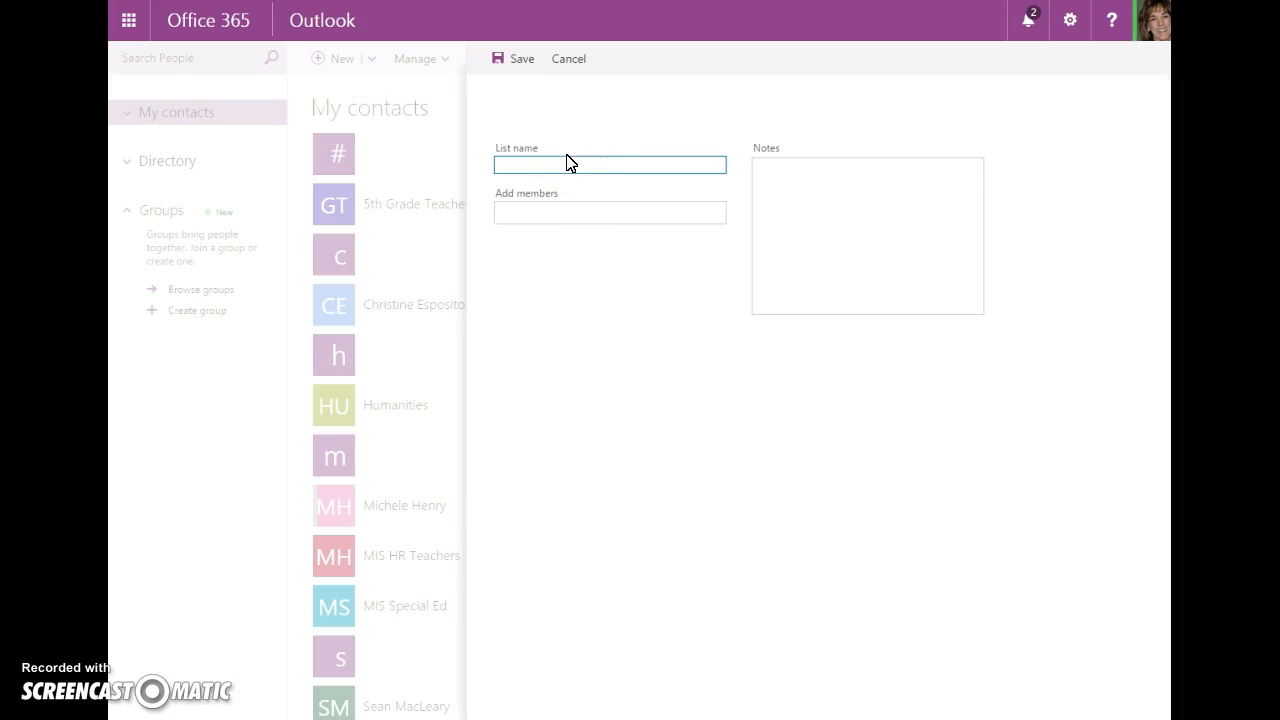
text(Family)
click(562, 202)
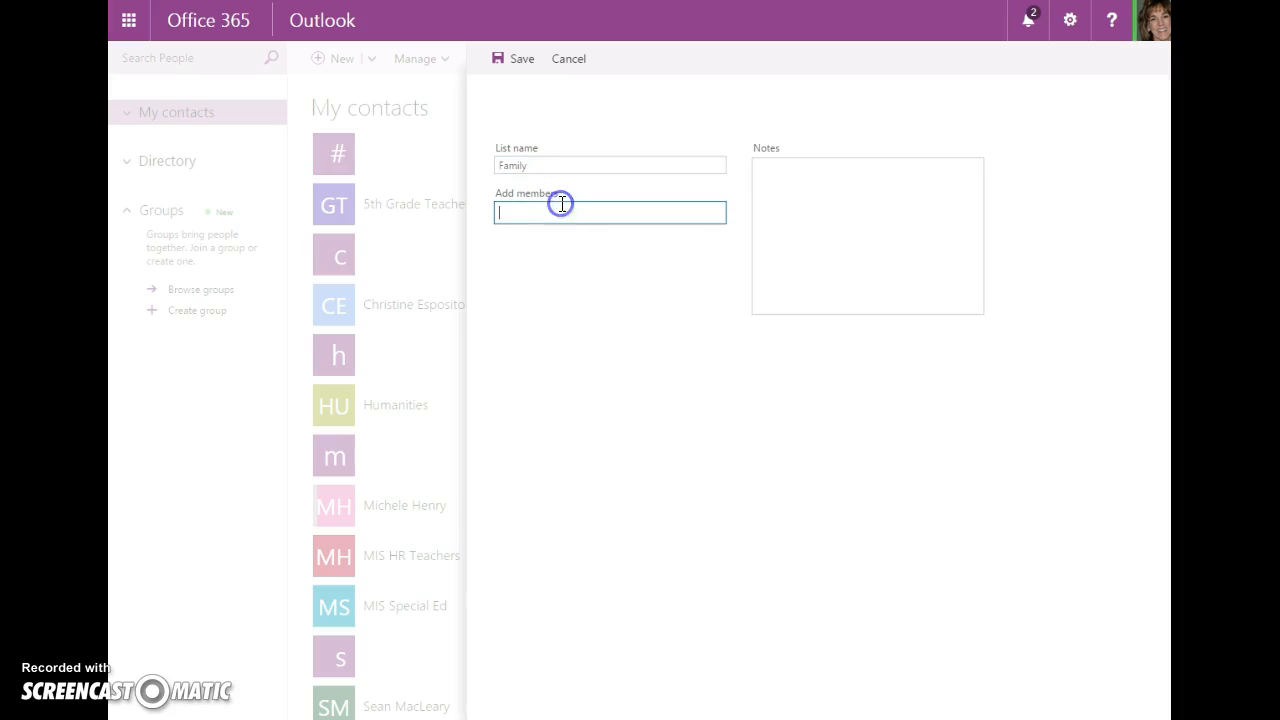
text(chr)
click(569, 360)
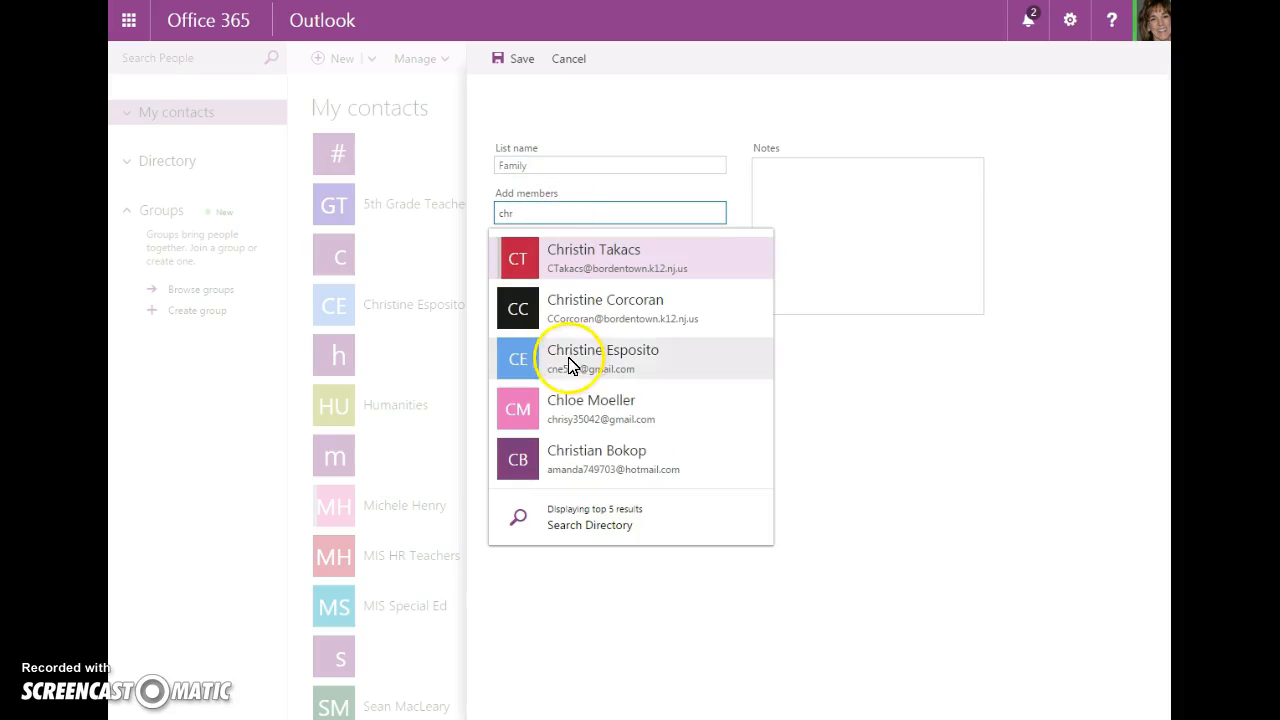
click(528, 210)
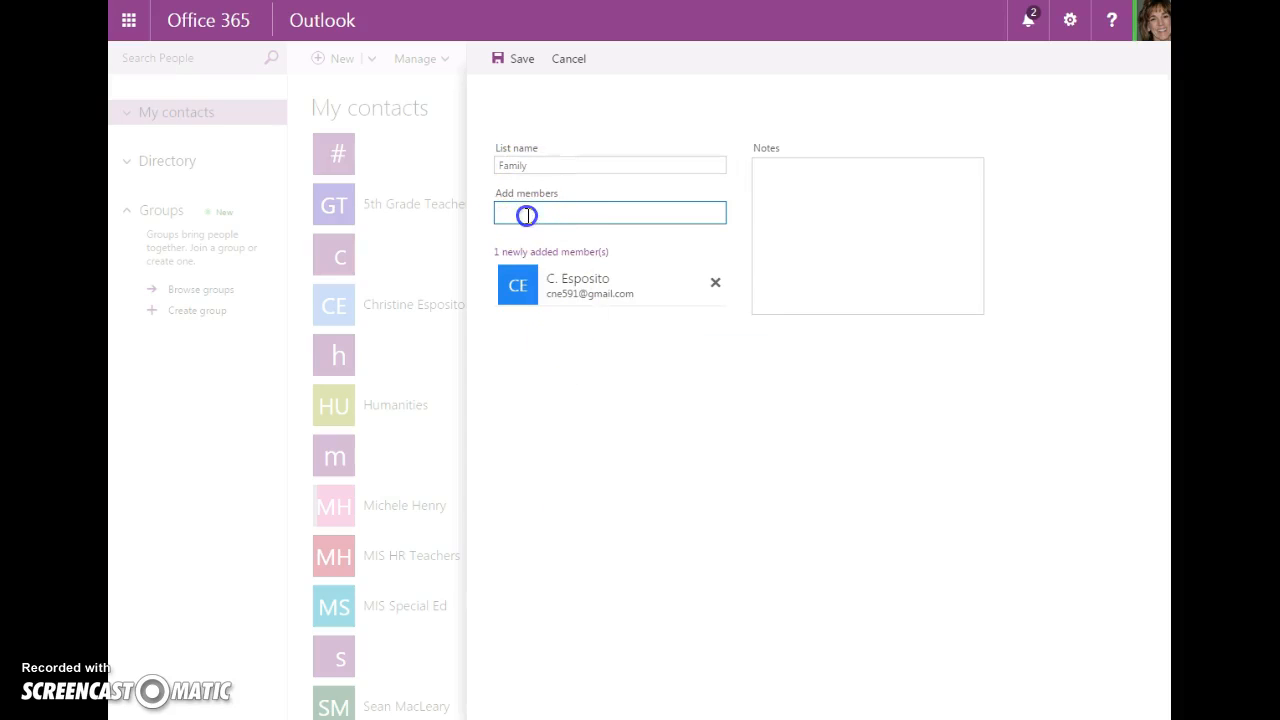
text(ste)
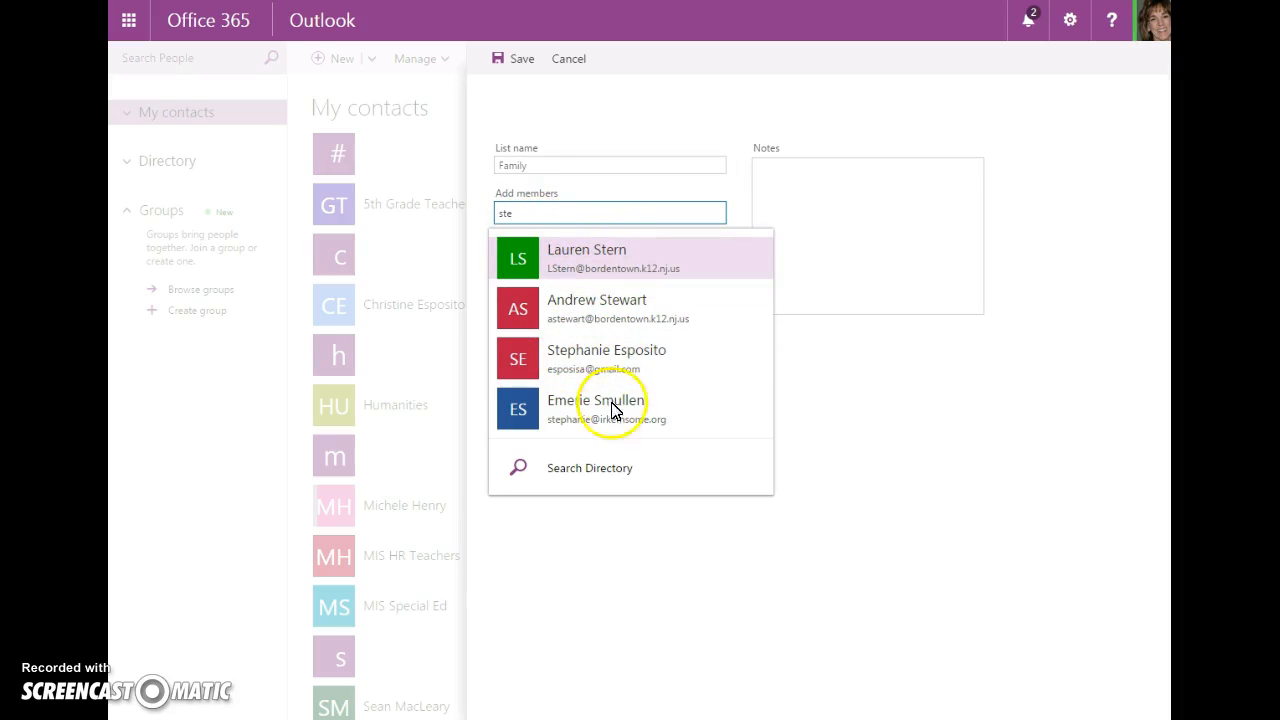
click(571, 355)
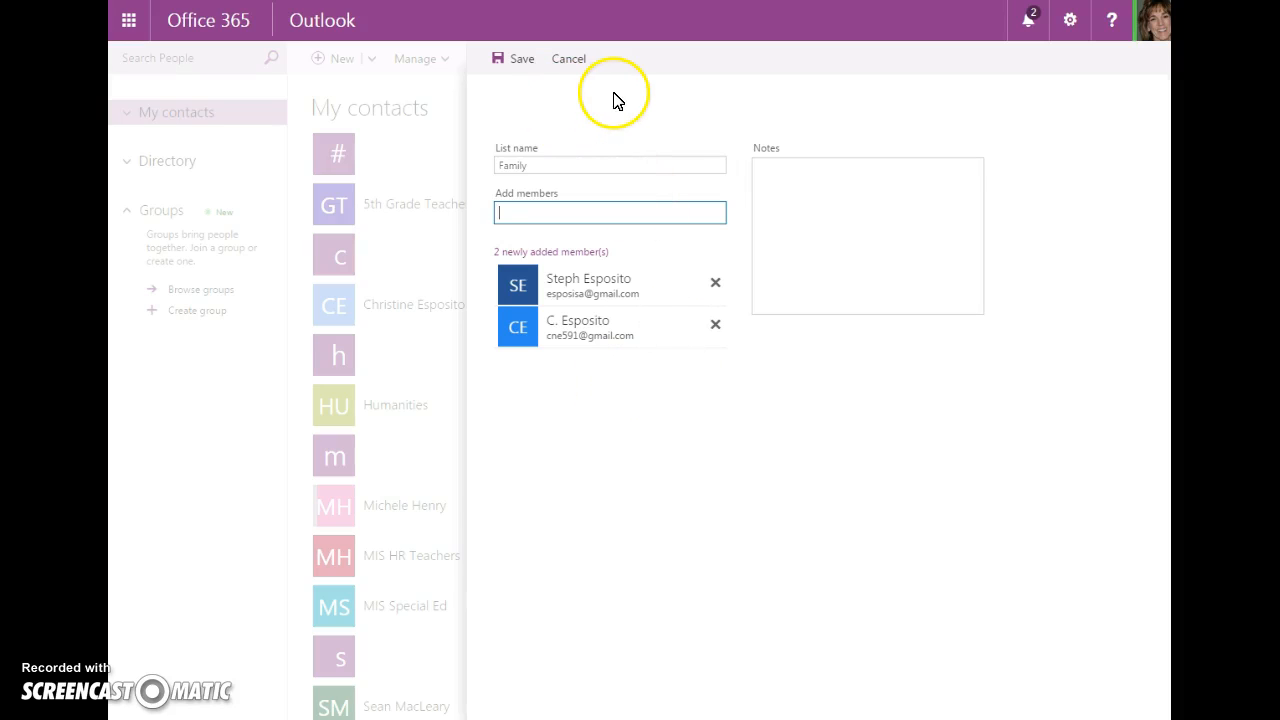
click(522, 62)
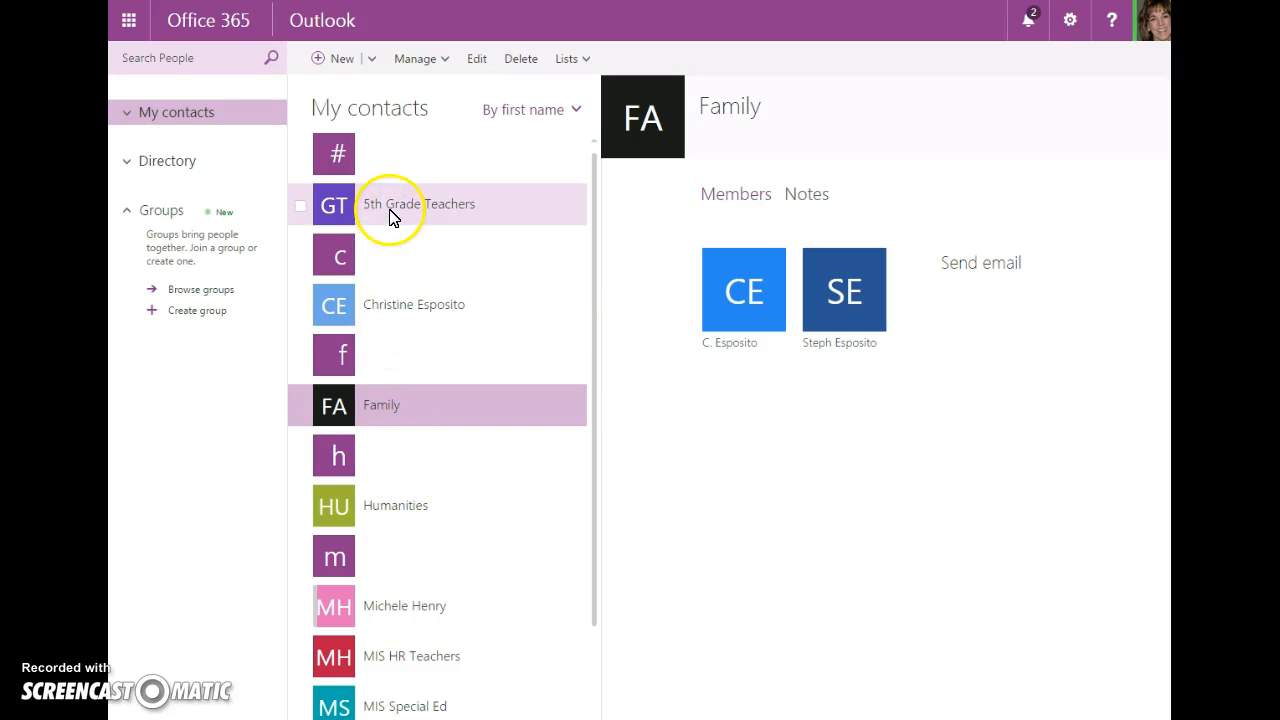
Switch to Mail and start a new email message
scroll(400, 491, down, 1)
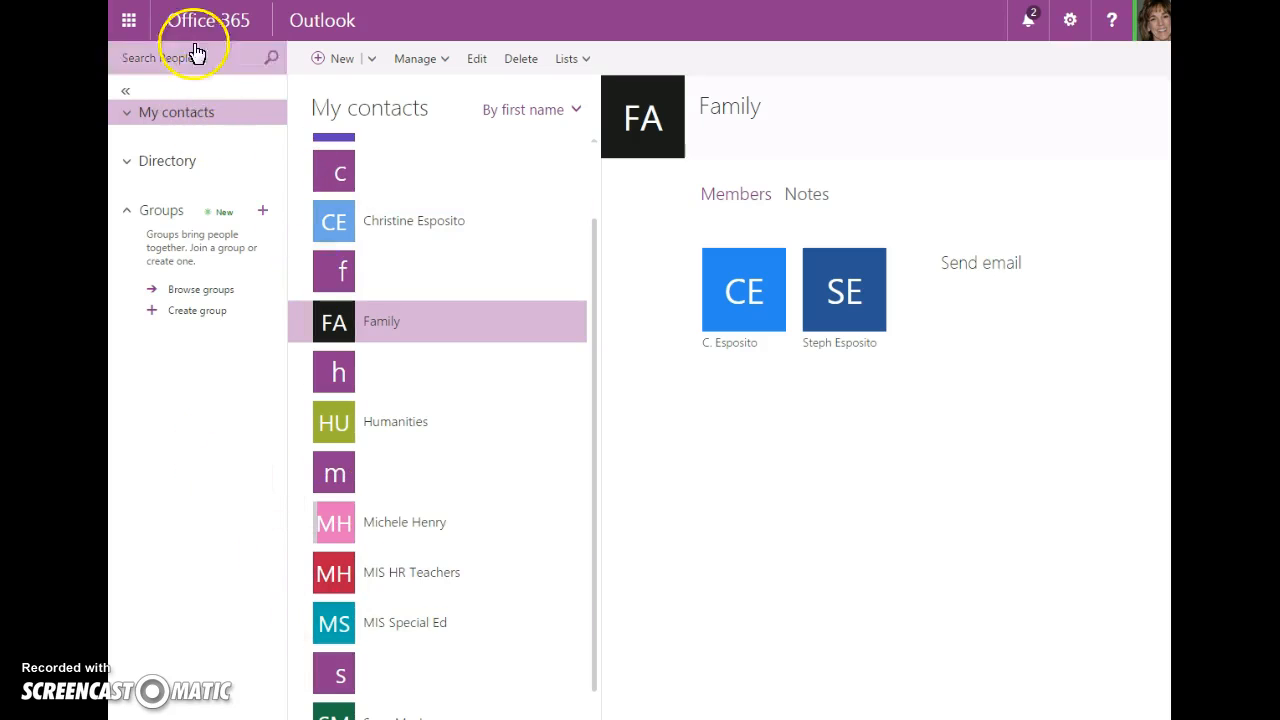
click(127, 21)
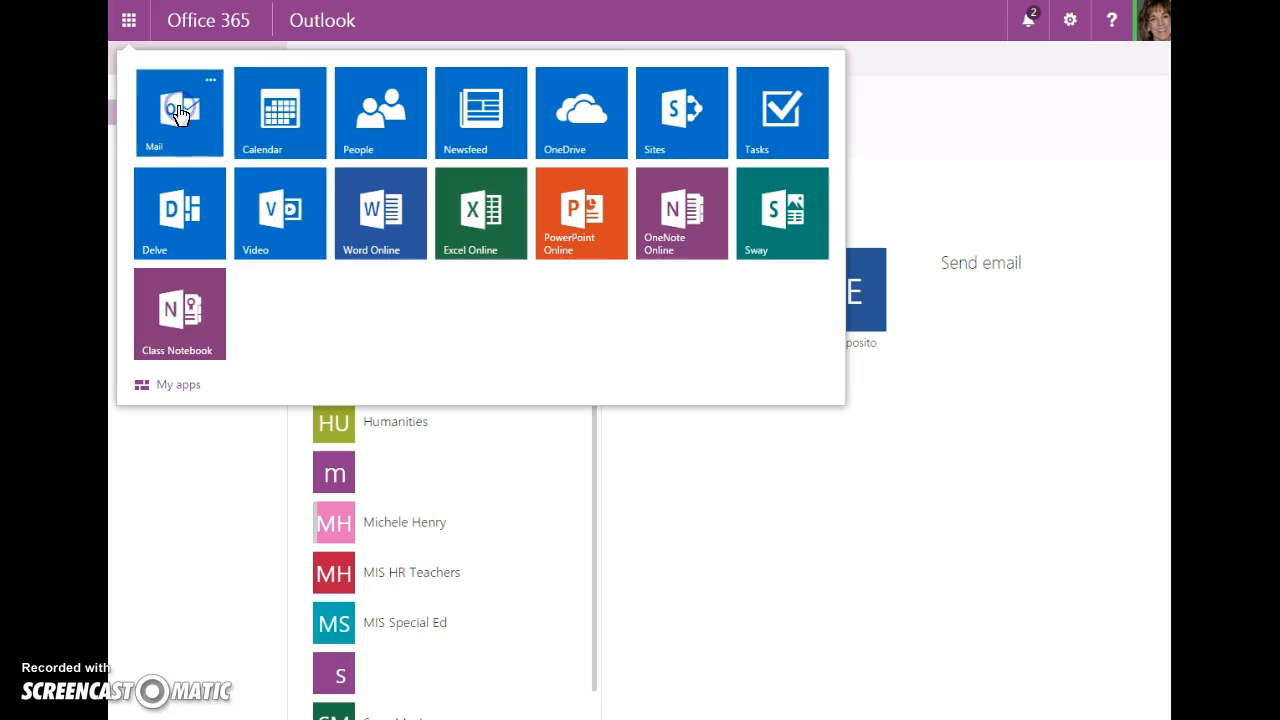
click(178, 113)
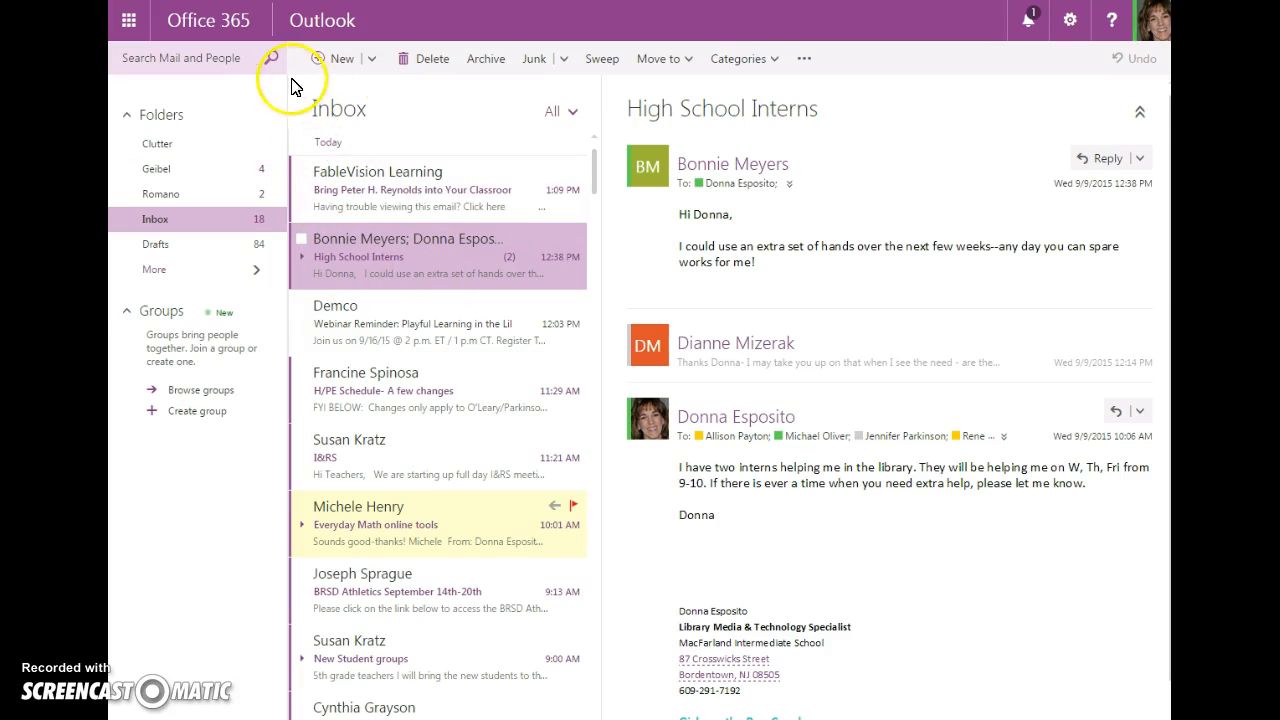
click(340, 58)
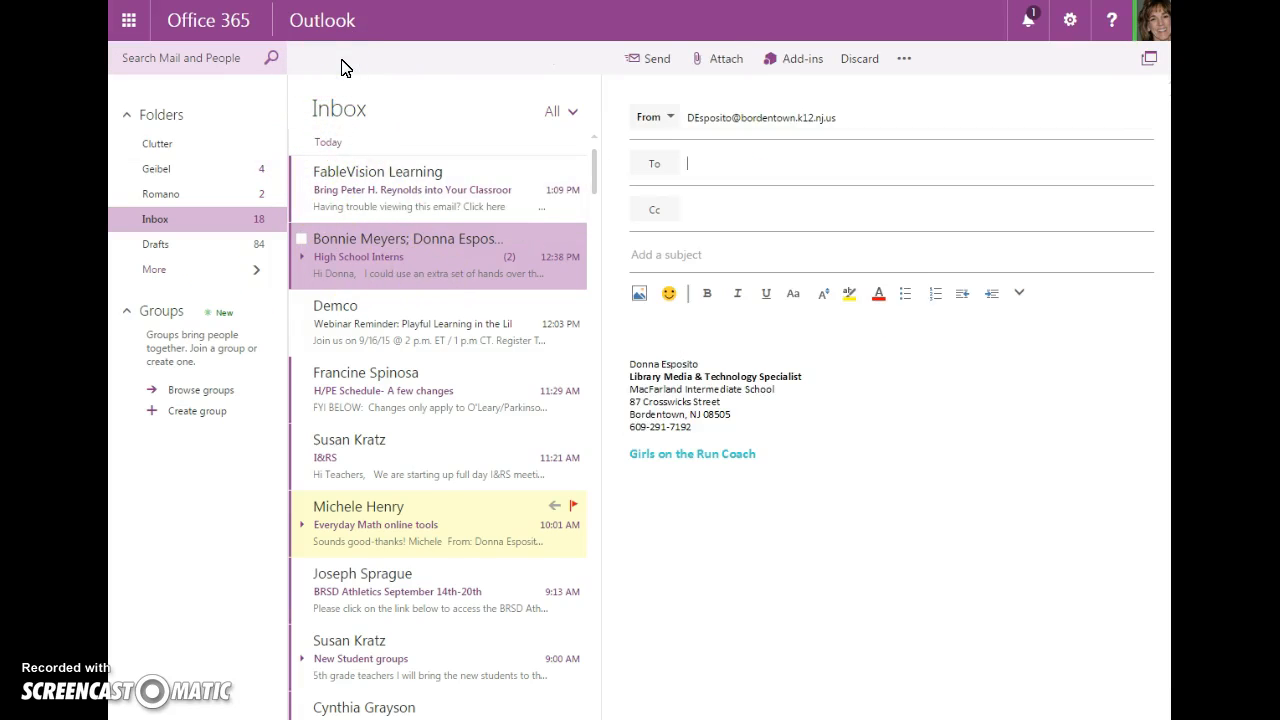
Address the email to the 5th Grade Teachers and Humanities contact lists
text(5th)
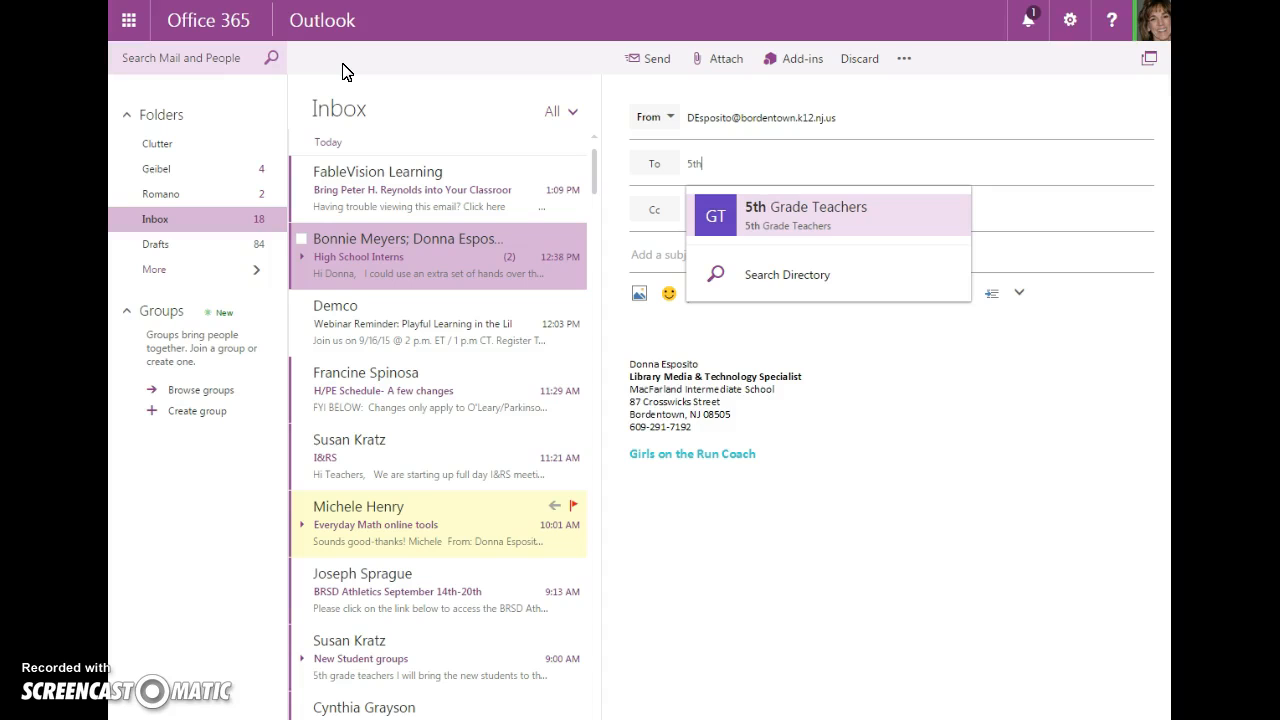
click(848, 212)
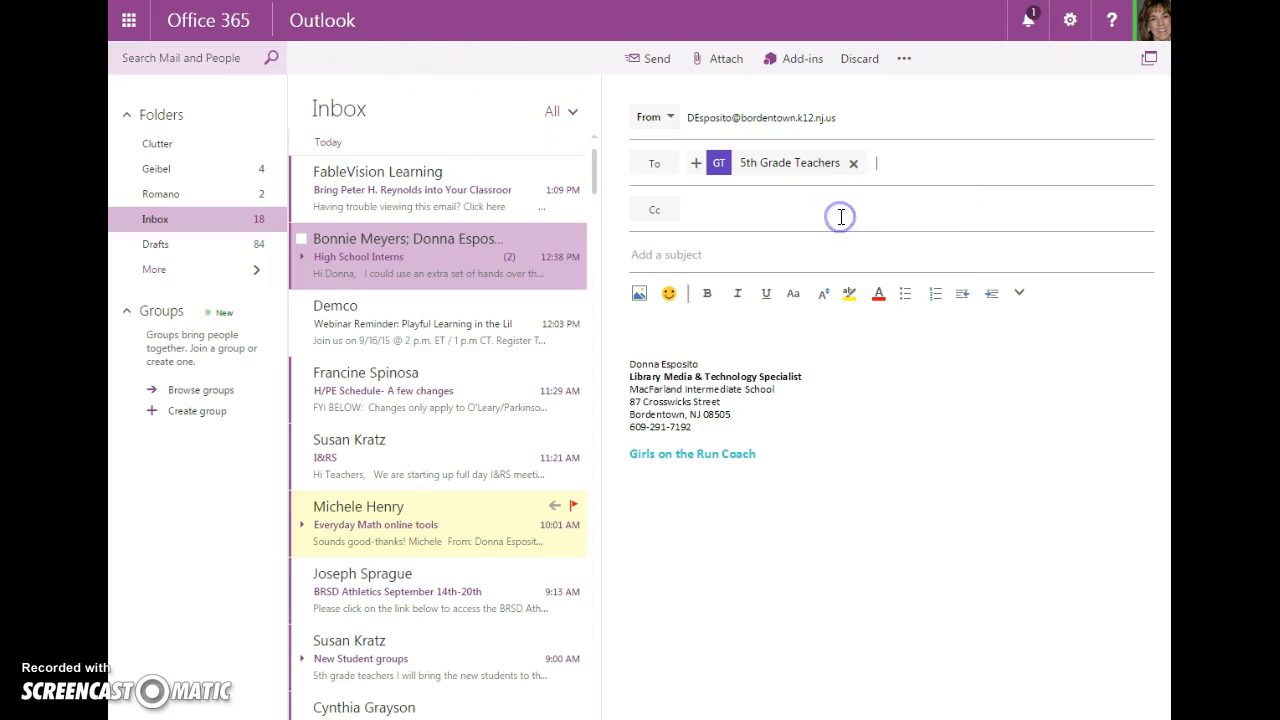
text(hu)
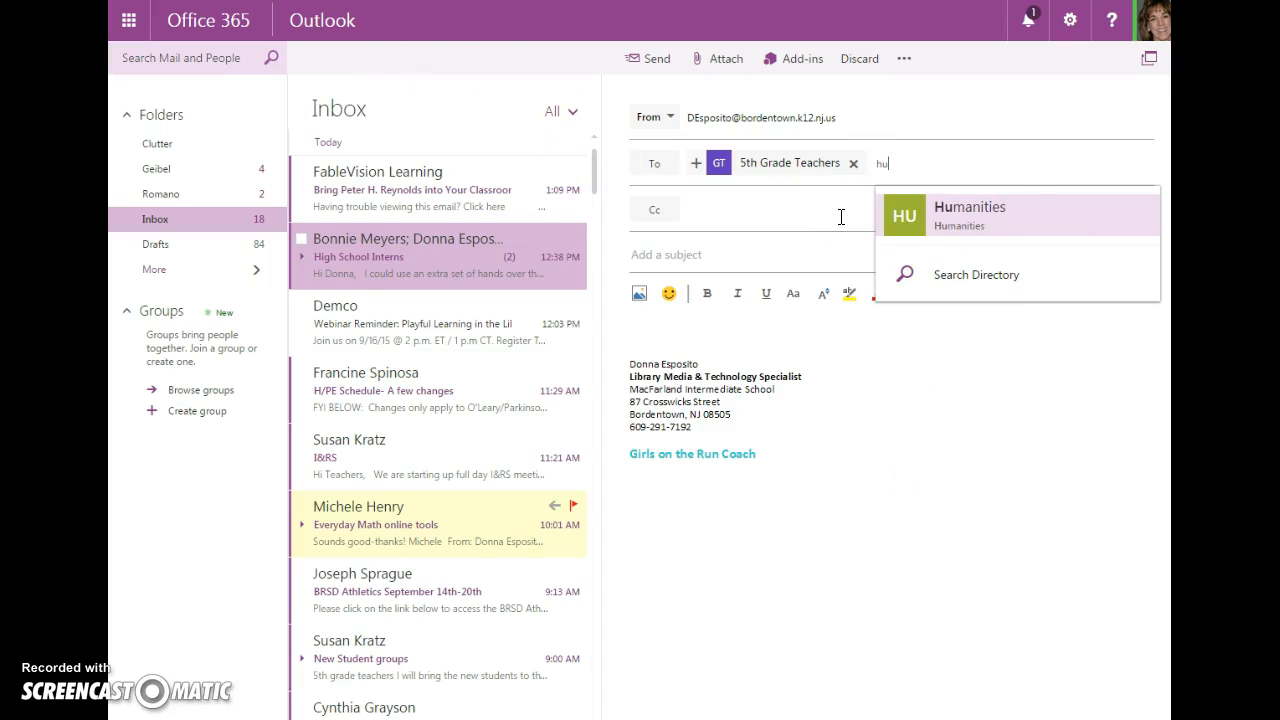
click(908, 222)
click(722, 255)
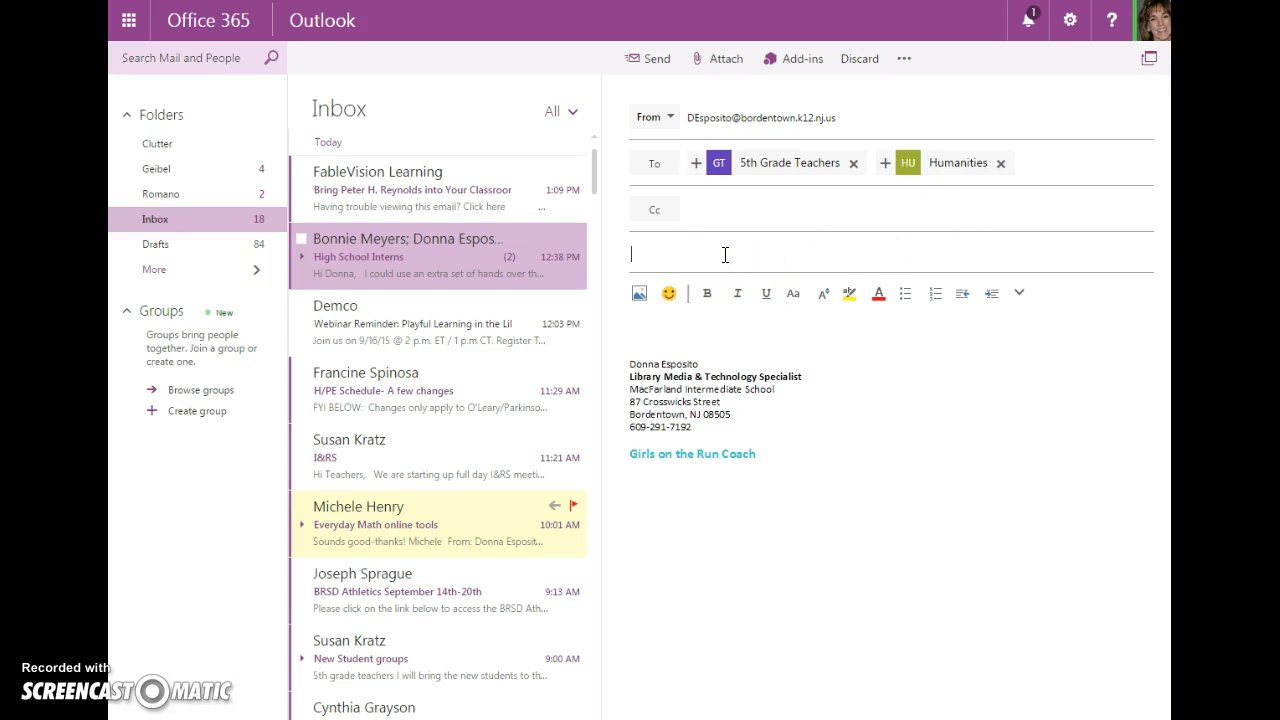